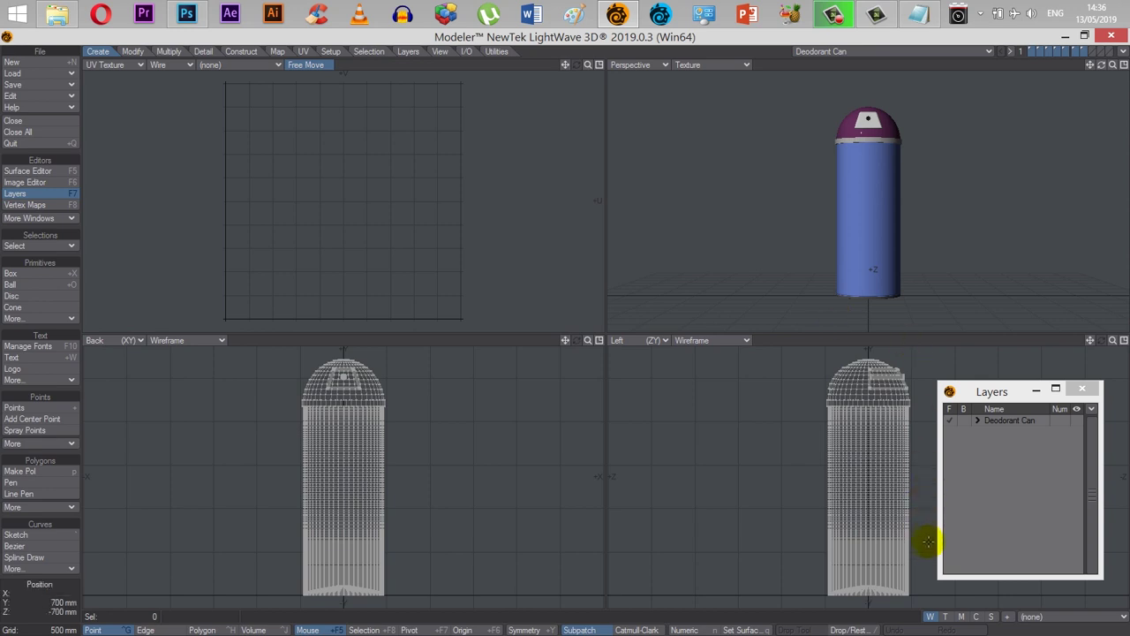
- Switch the vertex map to texture maps and select the Metal Sheet UV map
click(946, 616)
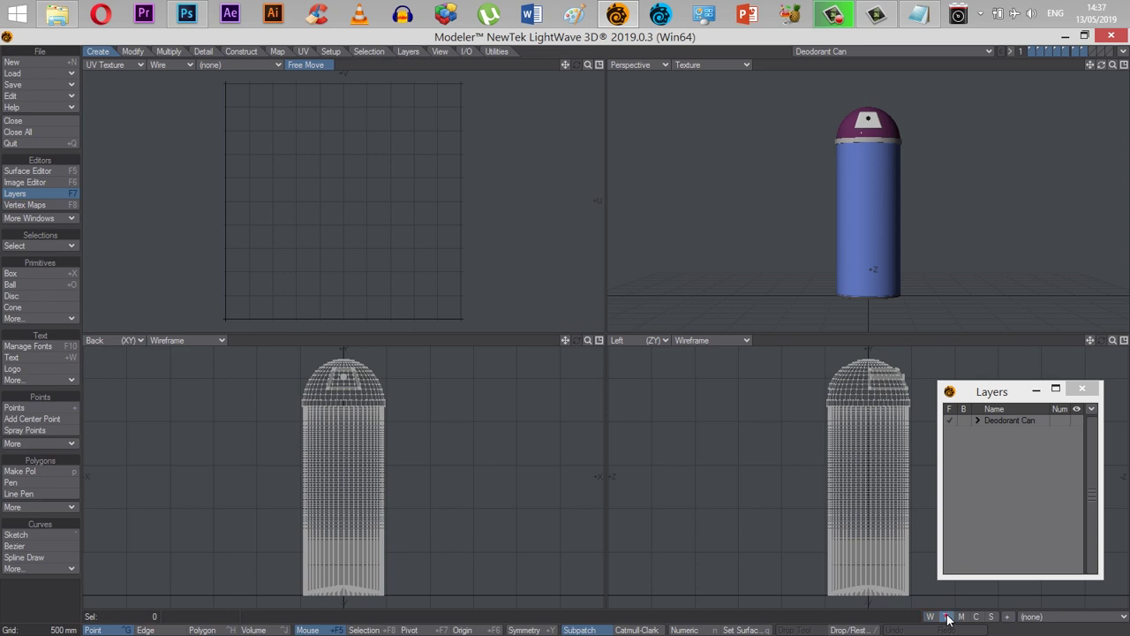
click(1061, 619)
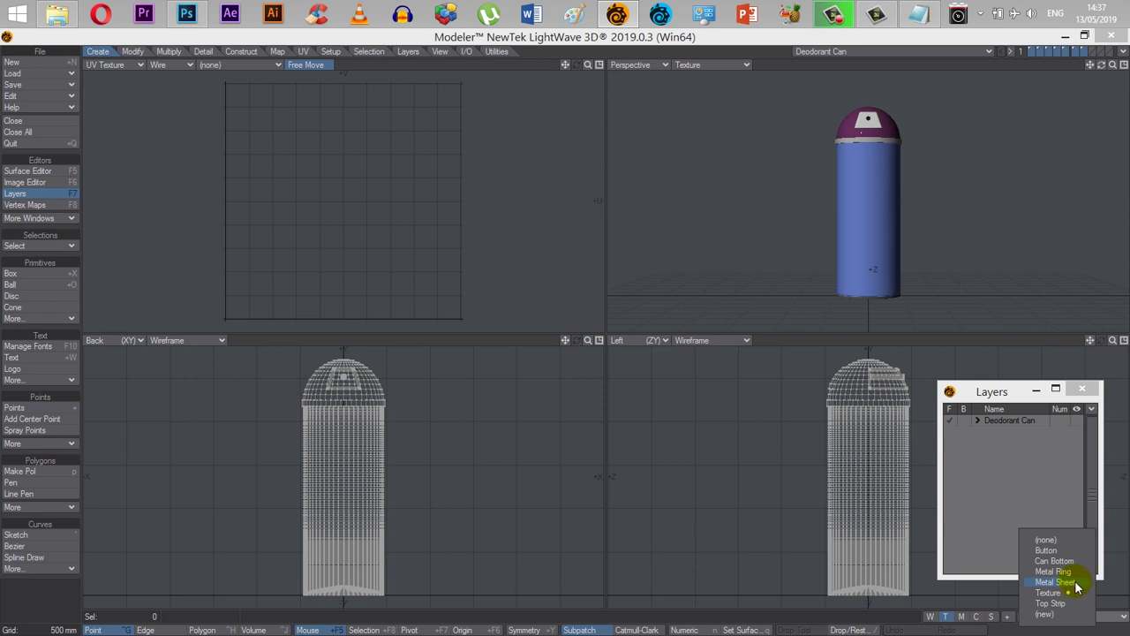
click(1056, 582)
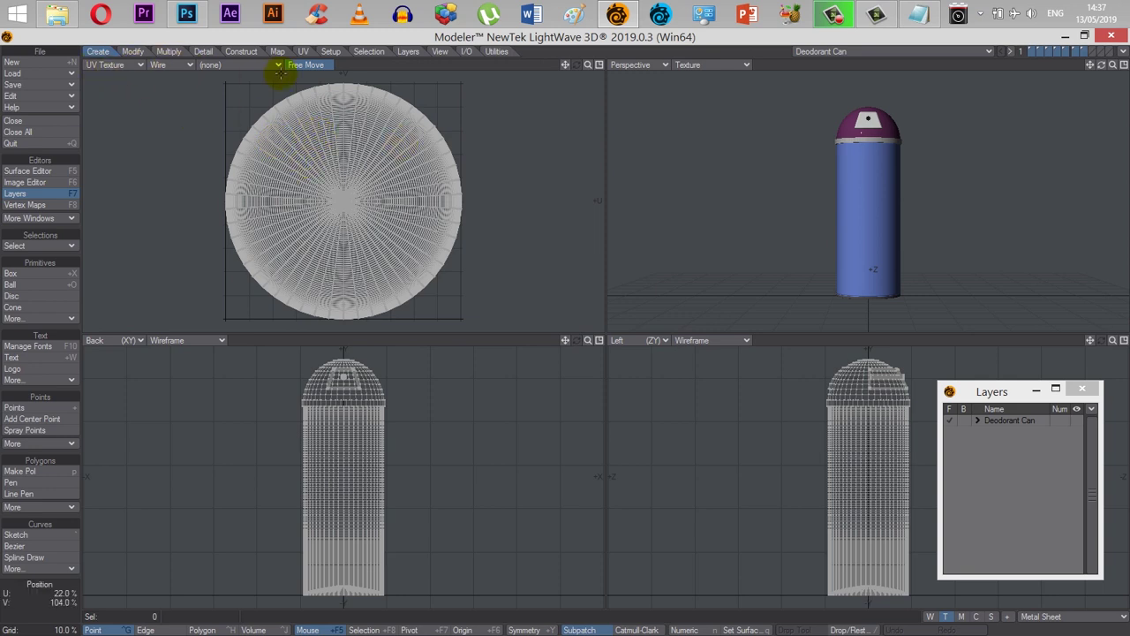
- Keep the top-left viewport set to UV Texture to show the flattened circular layout
click(113, 66)
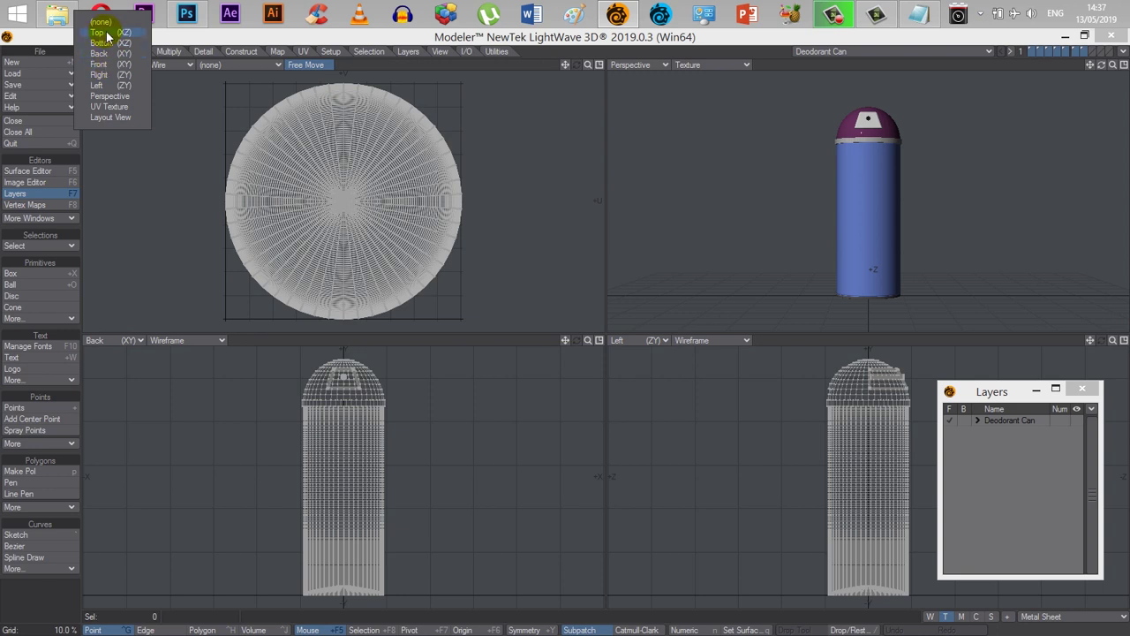
click(112, 106)
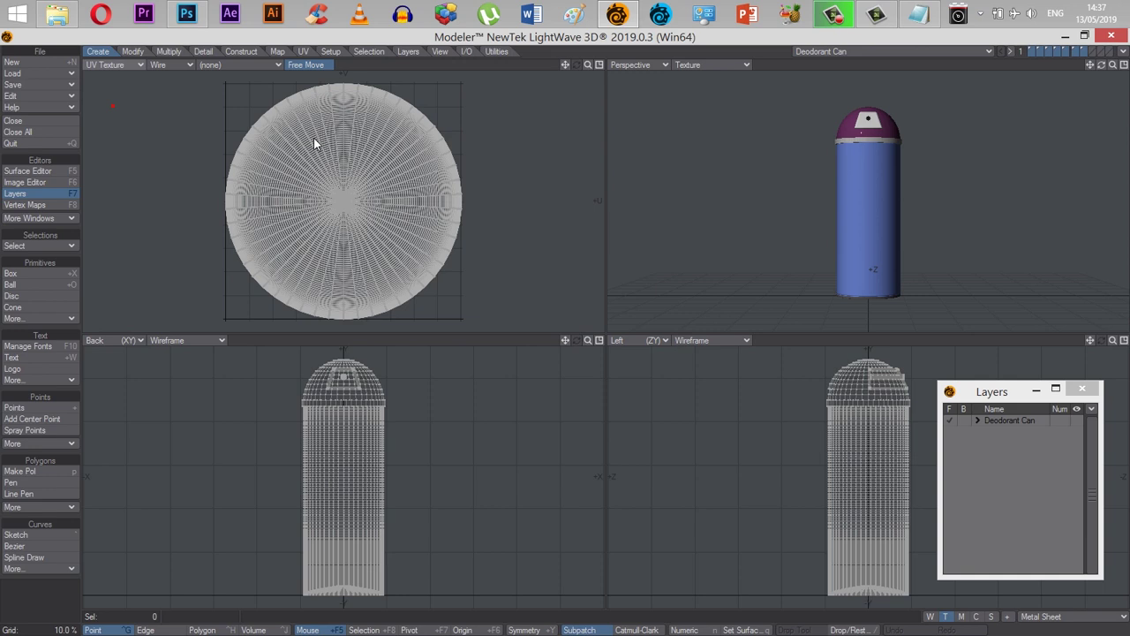
click(353, 193)
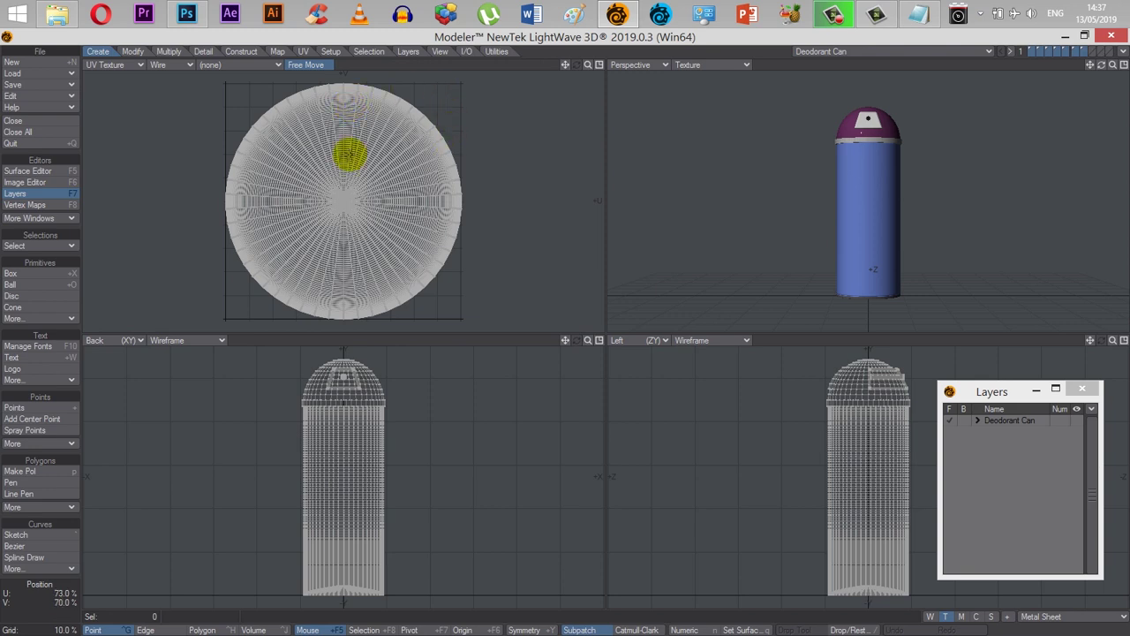
- Start an Export EPS from the File > Save > Export menu
click(35, 85)
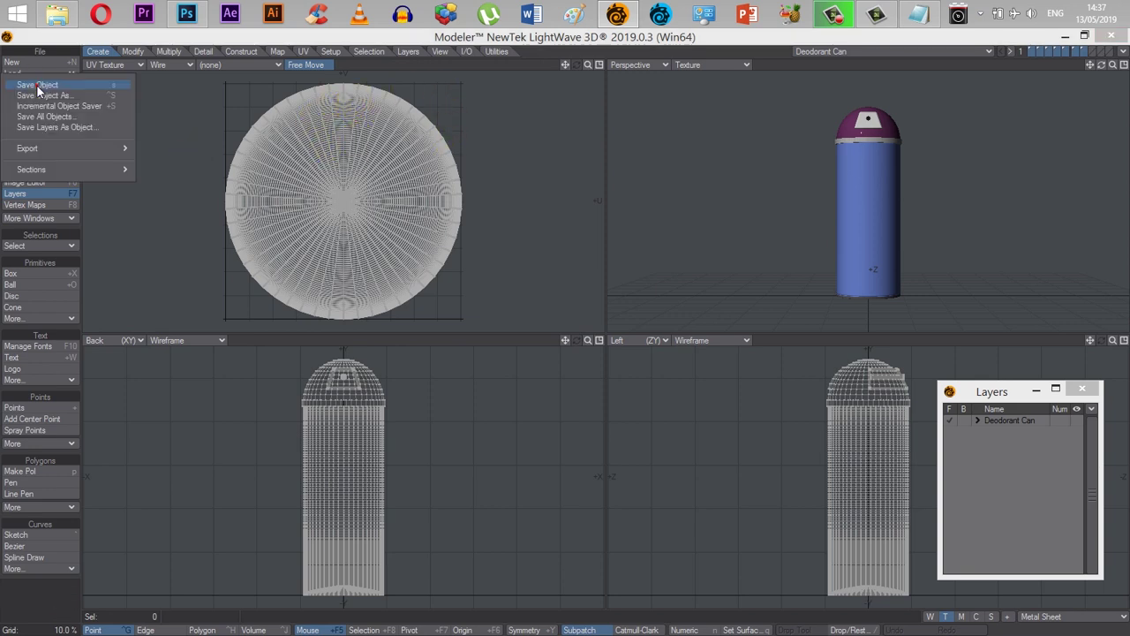
click(95, 147)
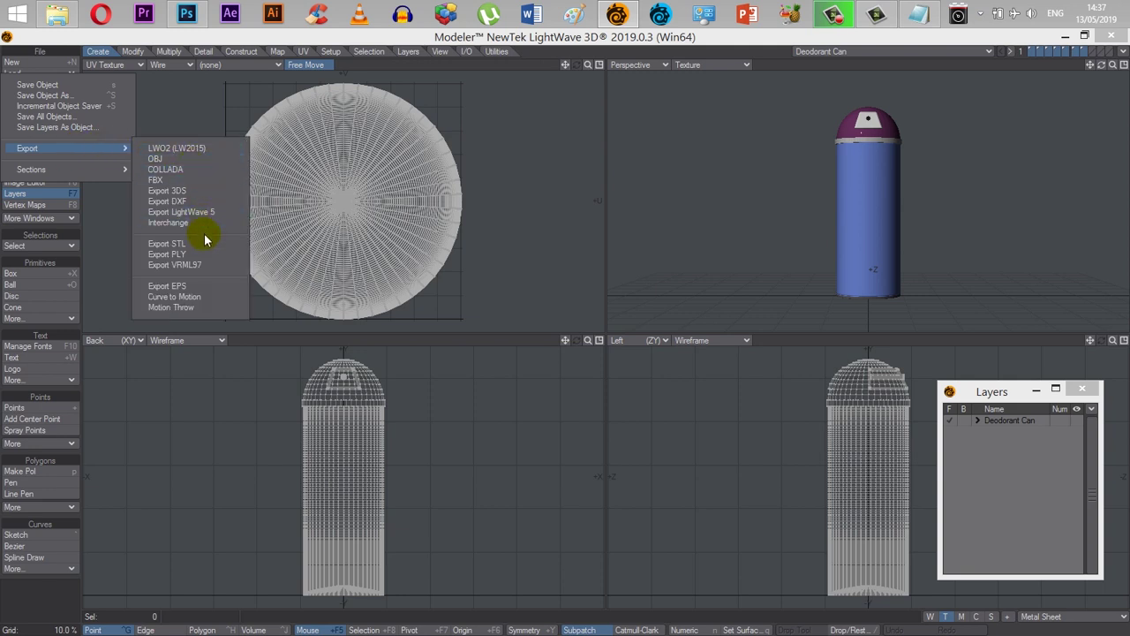
click(188, 289)
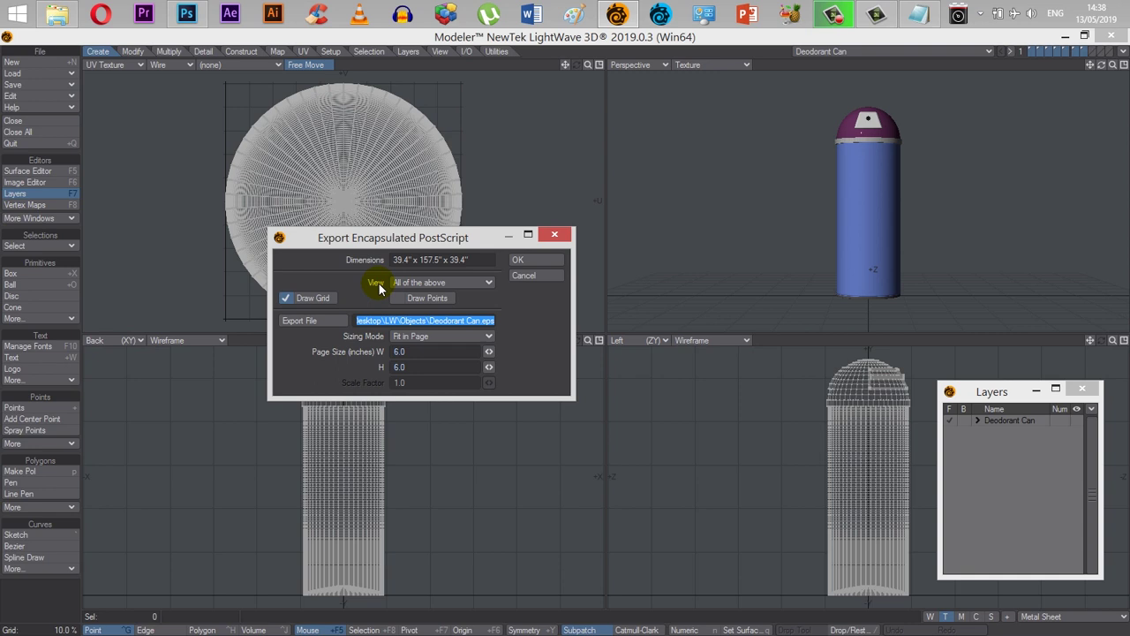
- Set the EPS export View to Texture UV and turn off Draw Grid
click(439, 282)
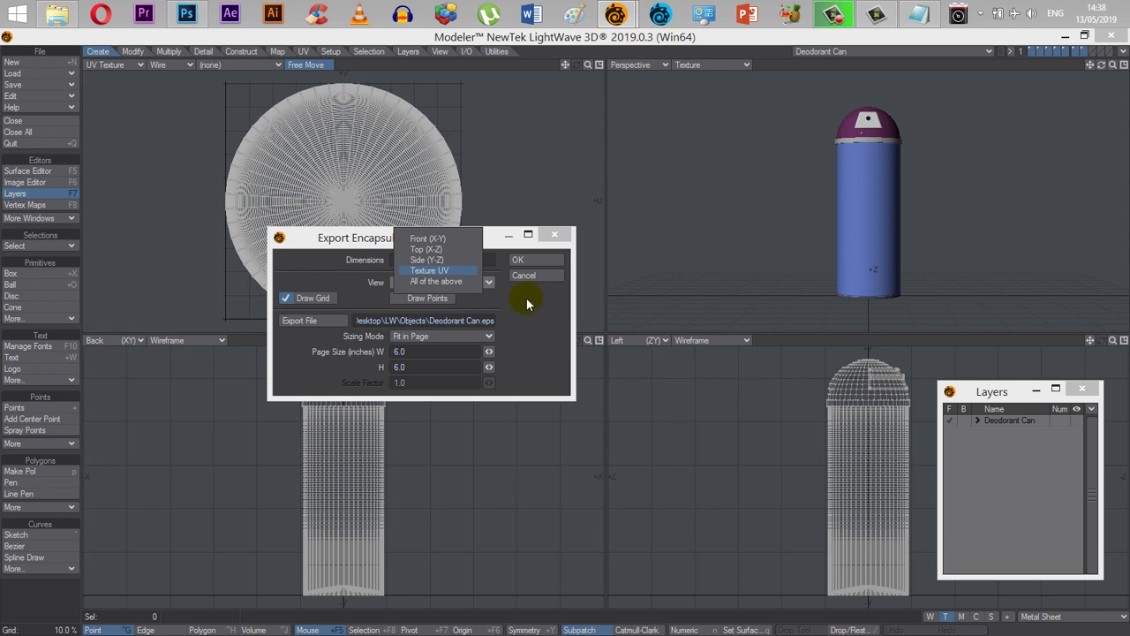
click(434, 269)
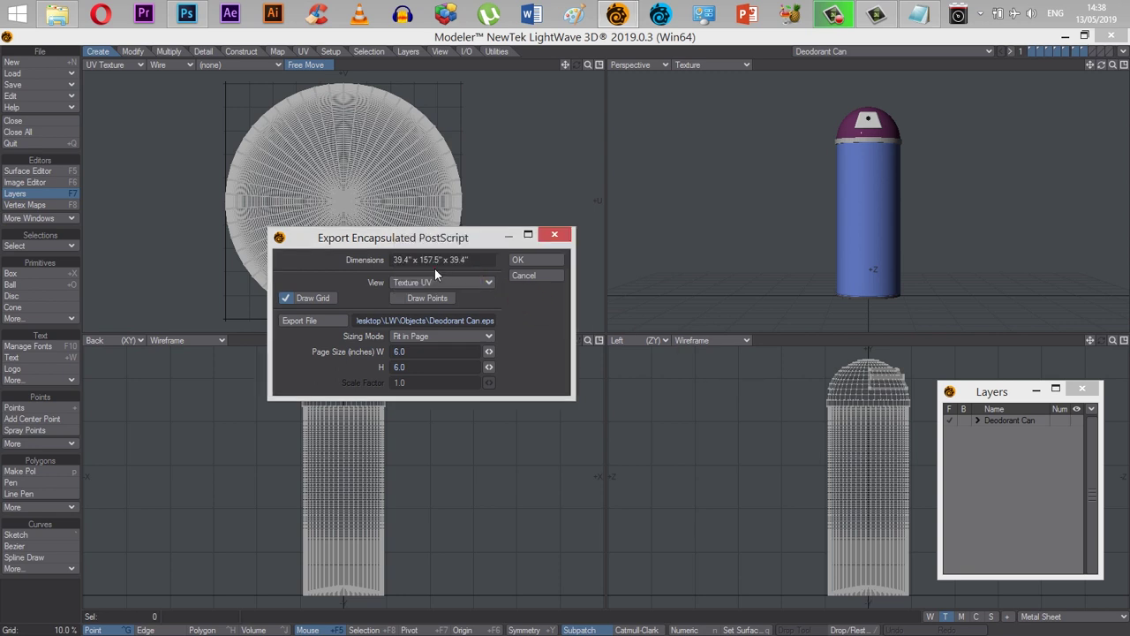
click(303, 300)
drag(307, 251, 501, 292)
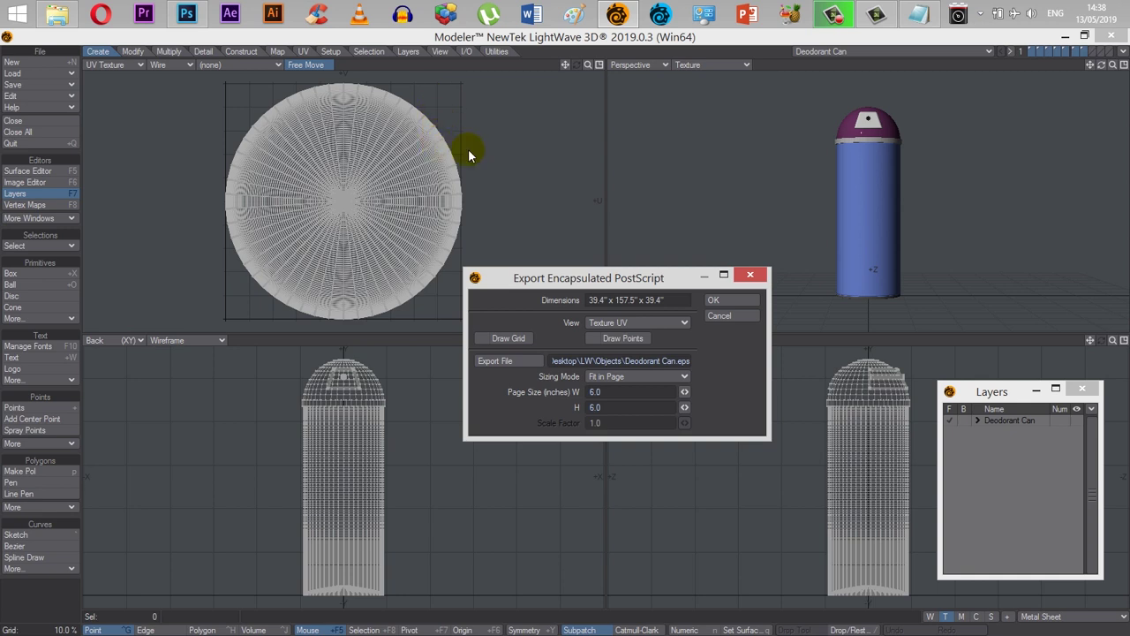
mouse_move(596, 275)
mouse_down()
mouse_move(452, 267)
mouse_move(389, 241)
mouse_up()
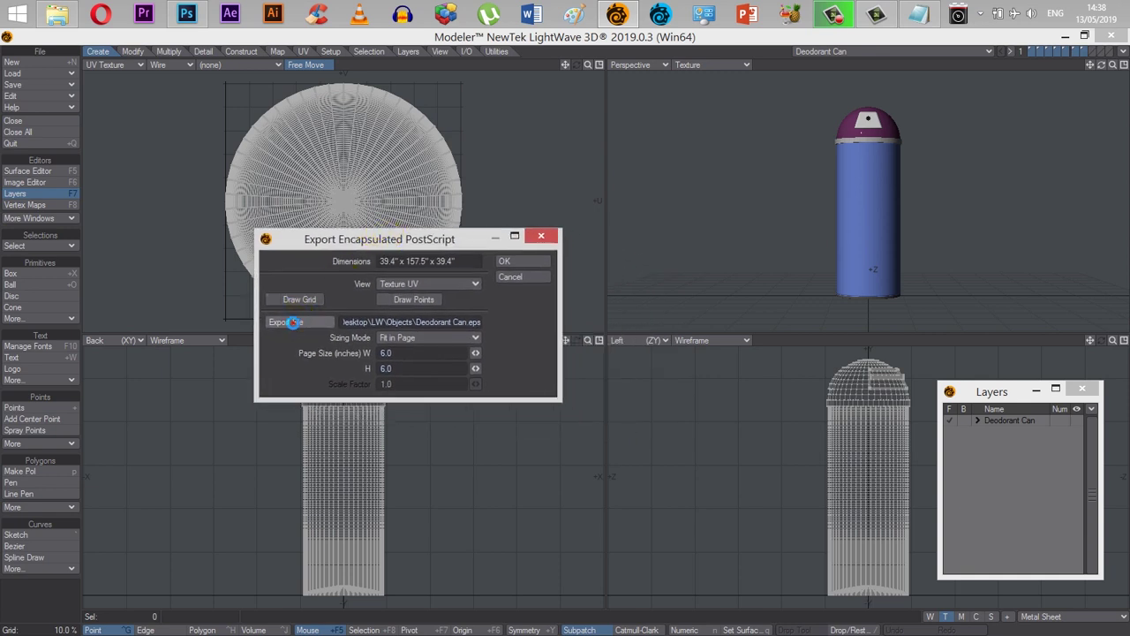
- Name the EPS export file 'Deodorant Can - Can Bottom' in the LW Objects folder
click(293, 322)
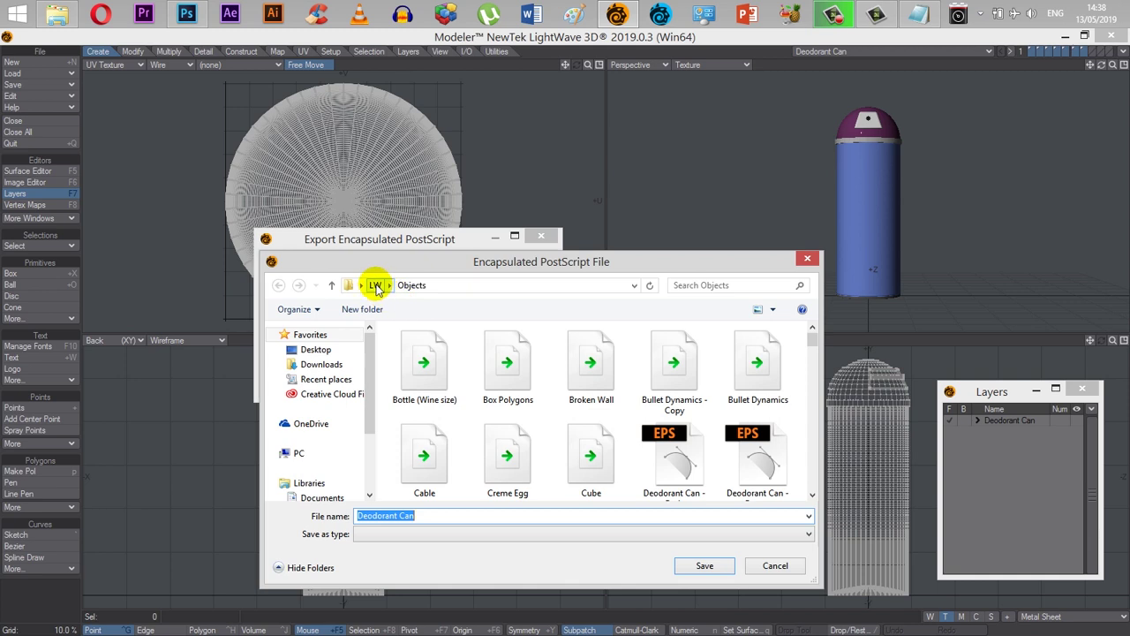
click(484, 515)
text(-)
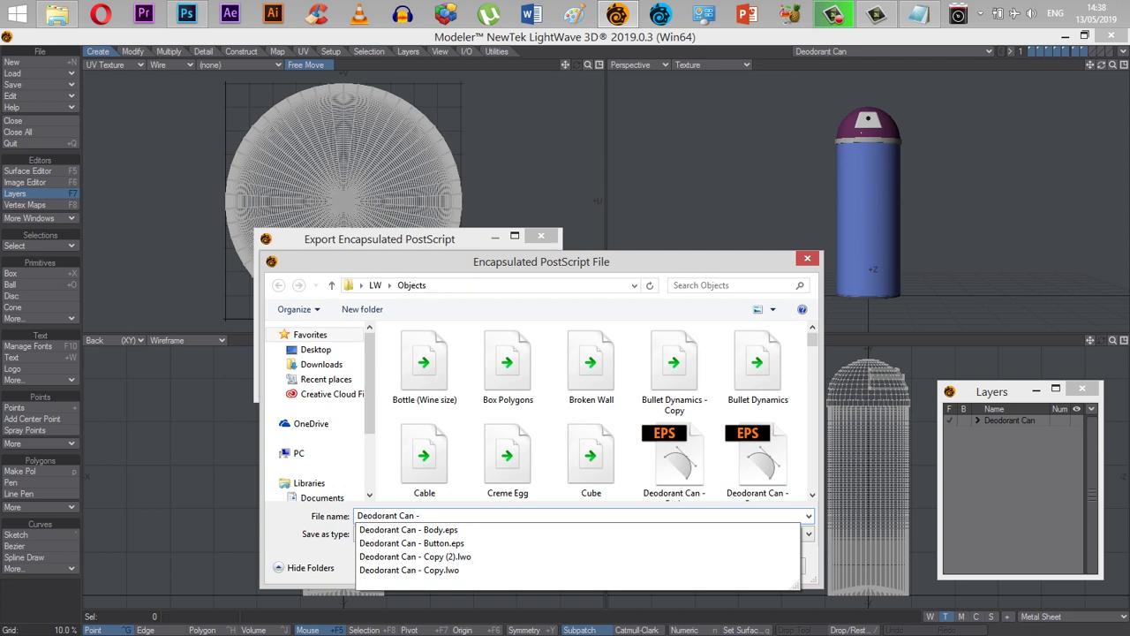
text( Can Bottom)
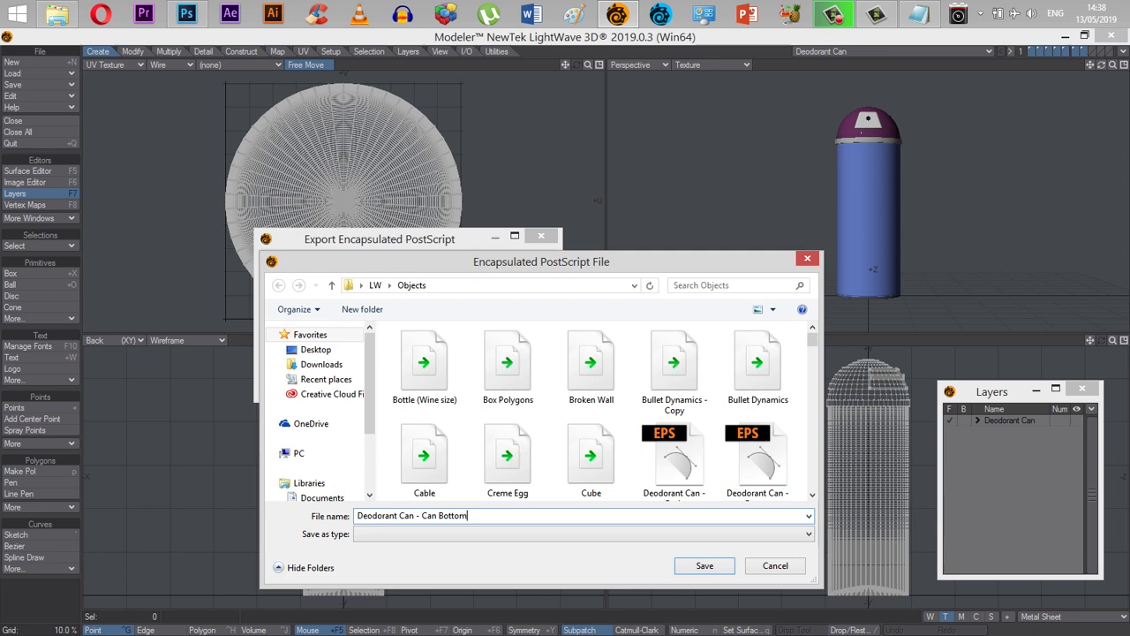
key(Return)
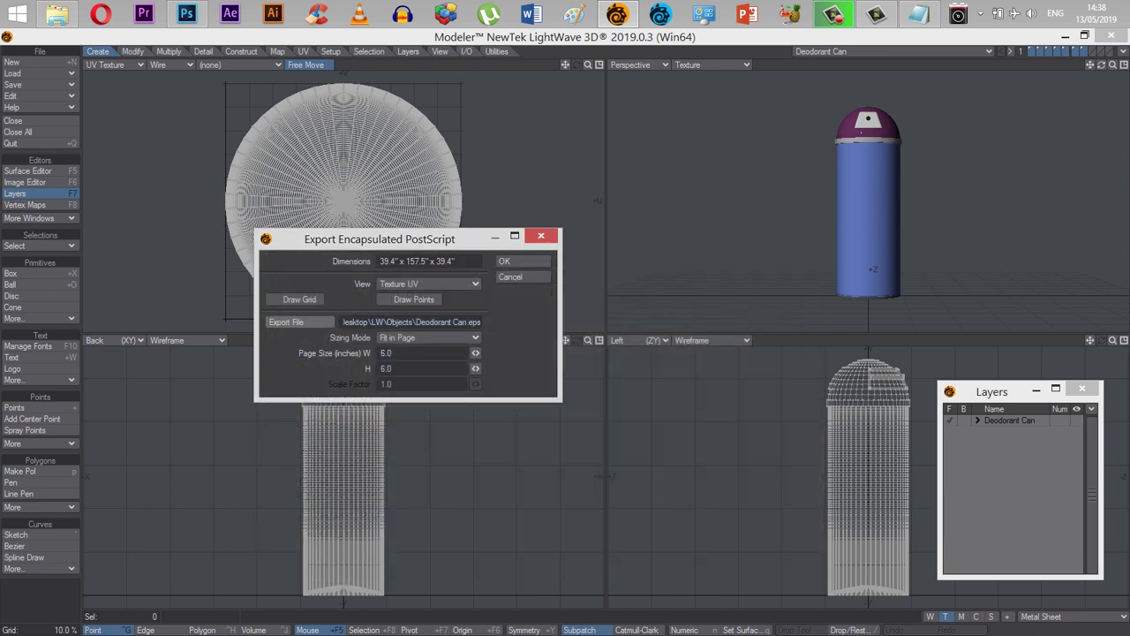
- Set the EPS page size to 20 × 20 inches and run the export
click(391, 353)
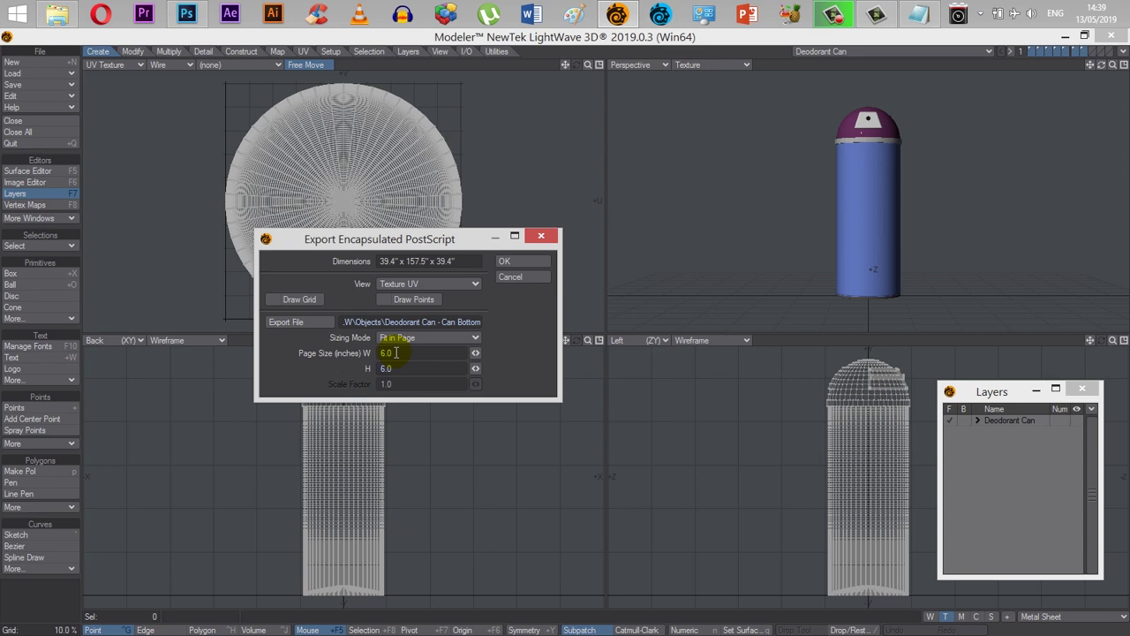
double_click(400, 352)
text(20)
key(Tab)
key(BackSpace)
click(397, 368)
text(20)
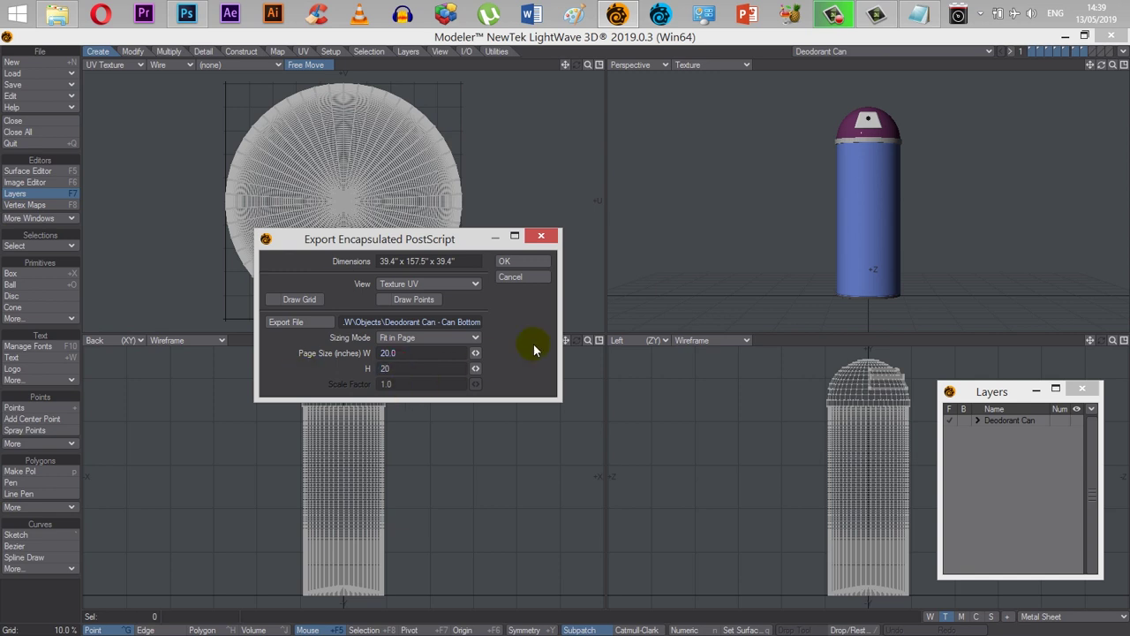
click(524, 259)
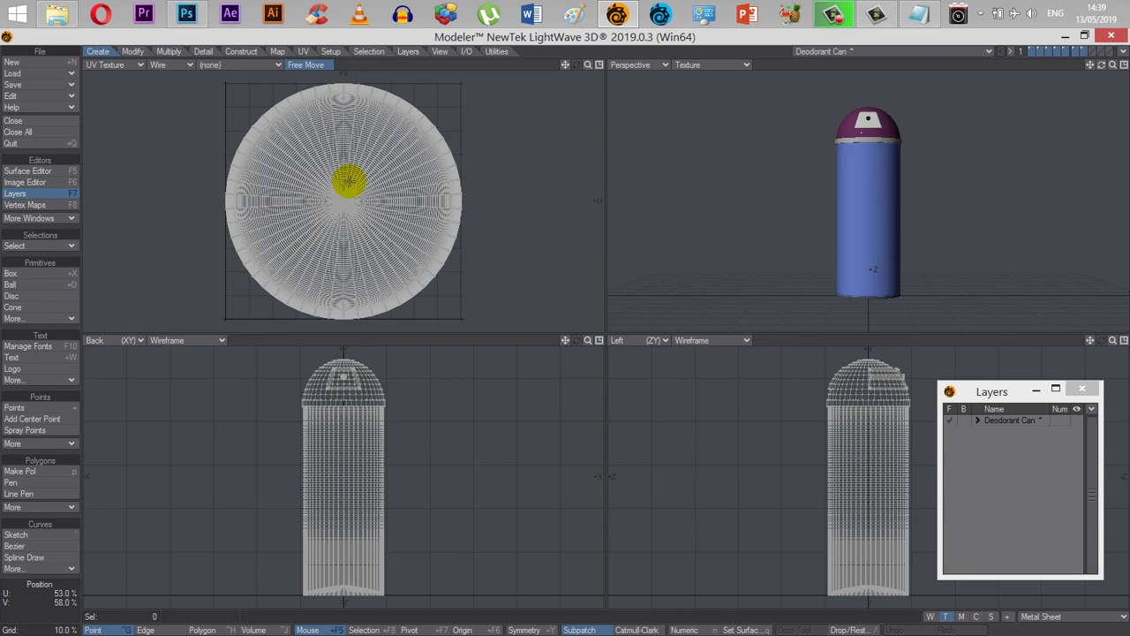
- Drag 'Deodorant Can - Can Bottom' EPS from the Objects folder into Photoshop
mouse_move(57, 13)
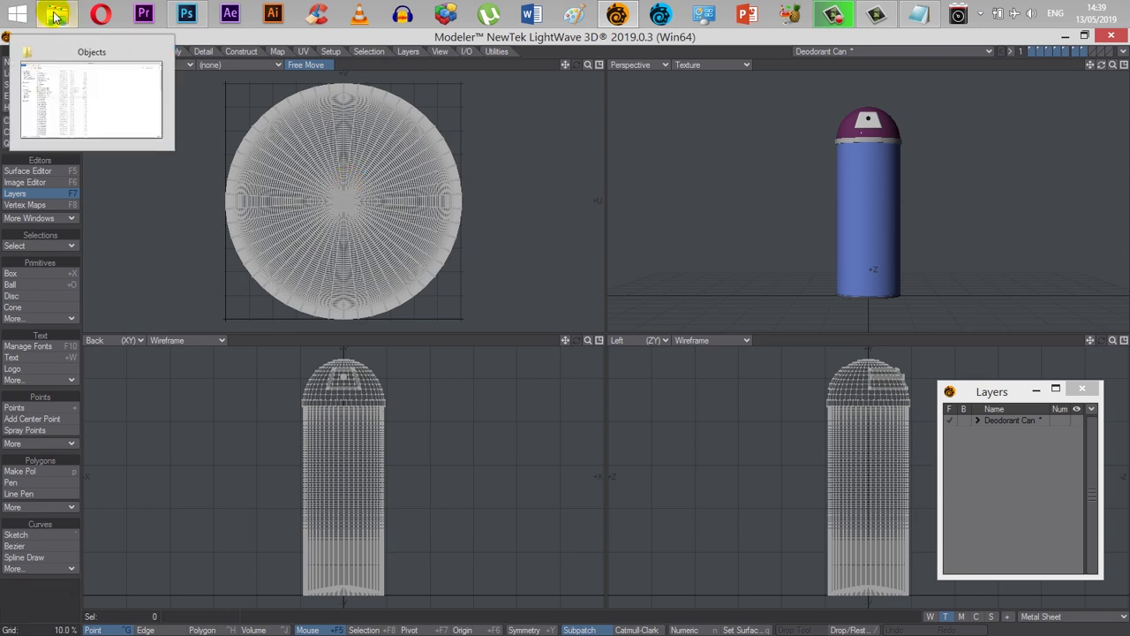
click(68, 76)
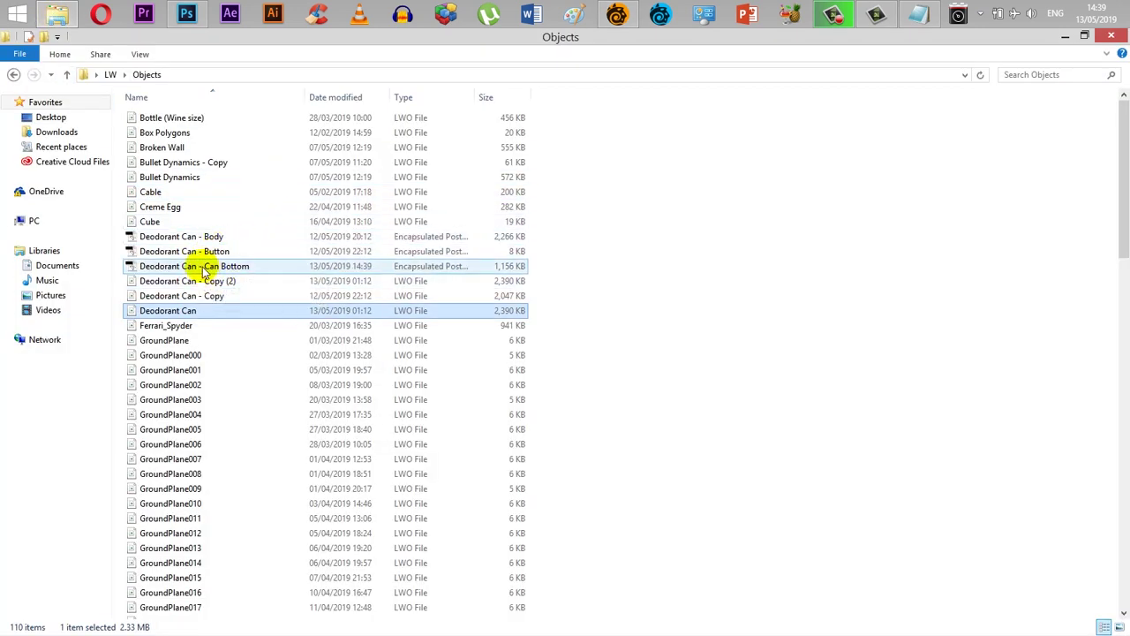
click(232, 265)
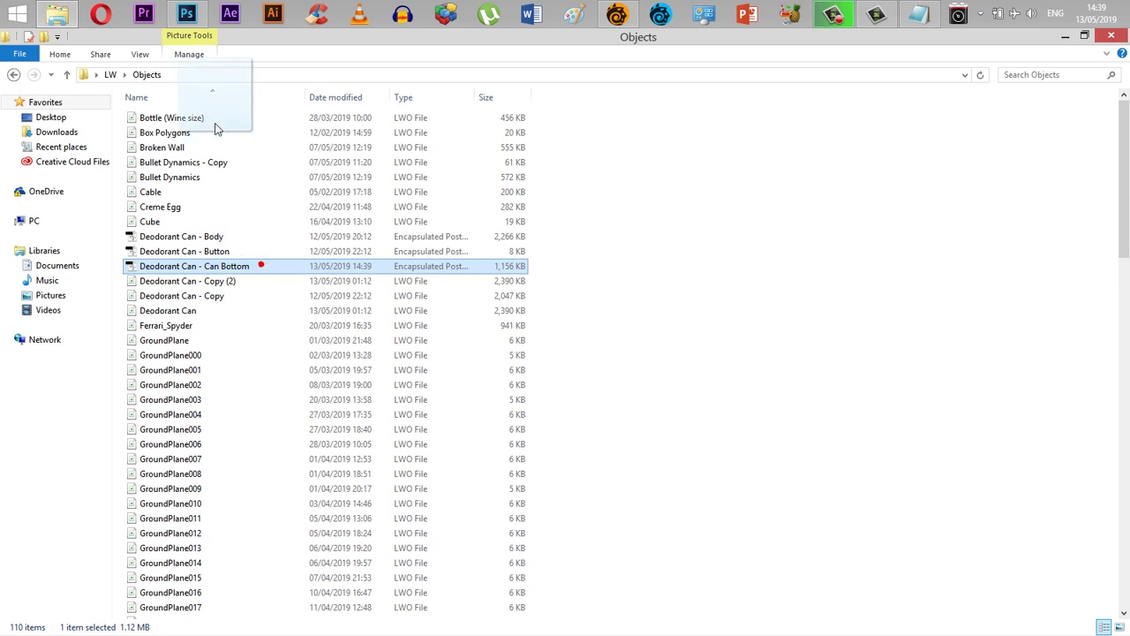
drag(185, 10, 191, 16)
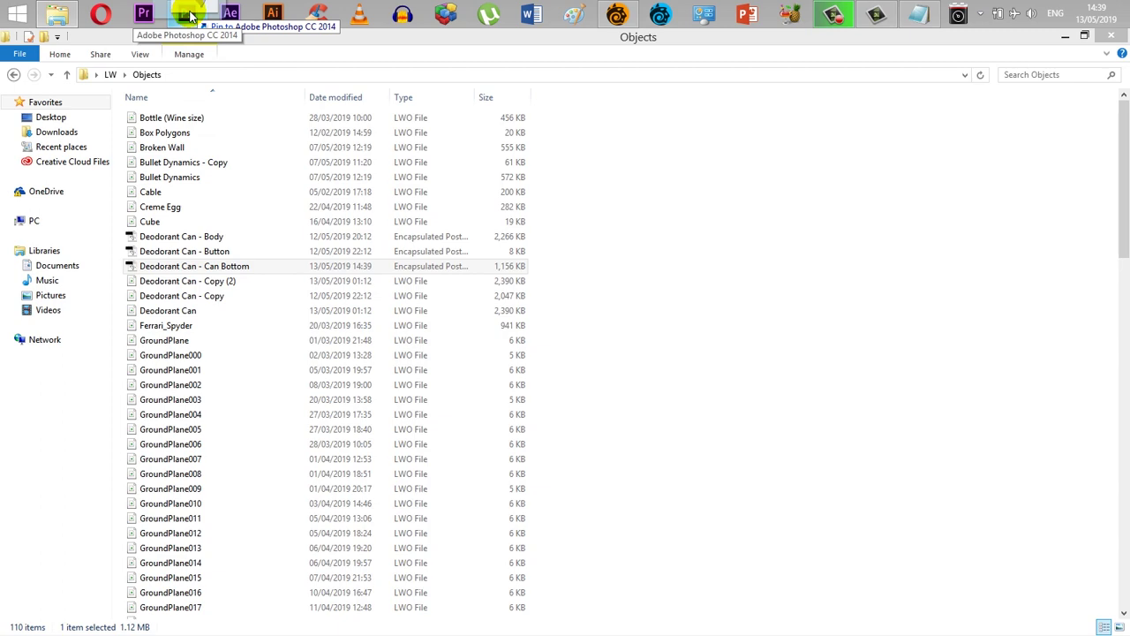
drag(191, 16, 469, 294)
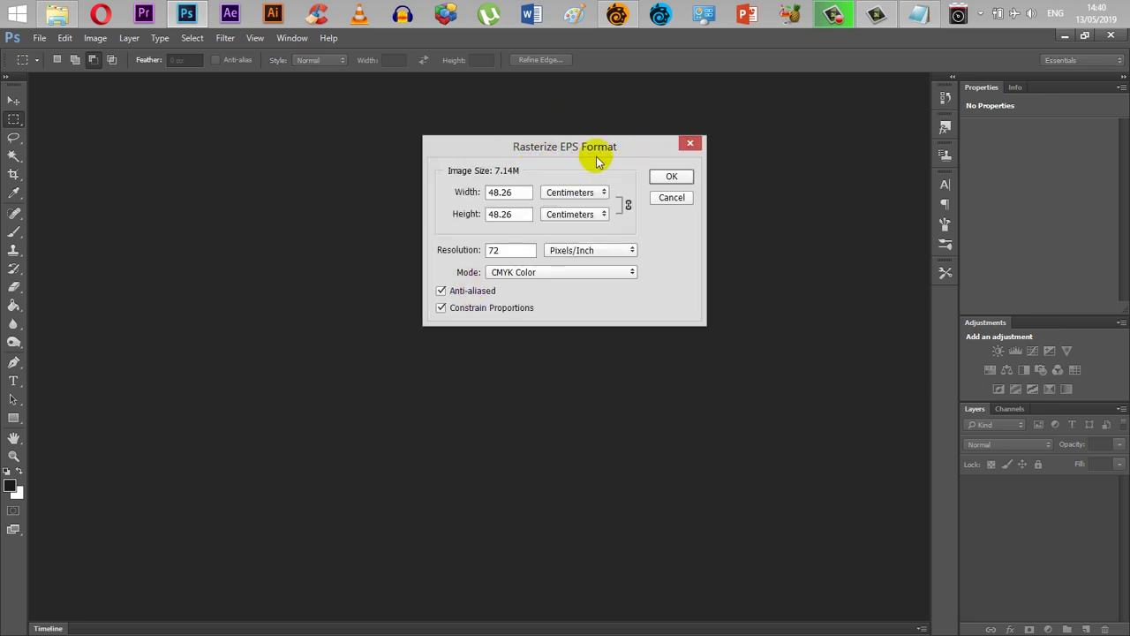
- Rasterize the can-bottom EPS in RGB Color mode and open it
click(496, 274)
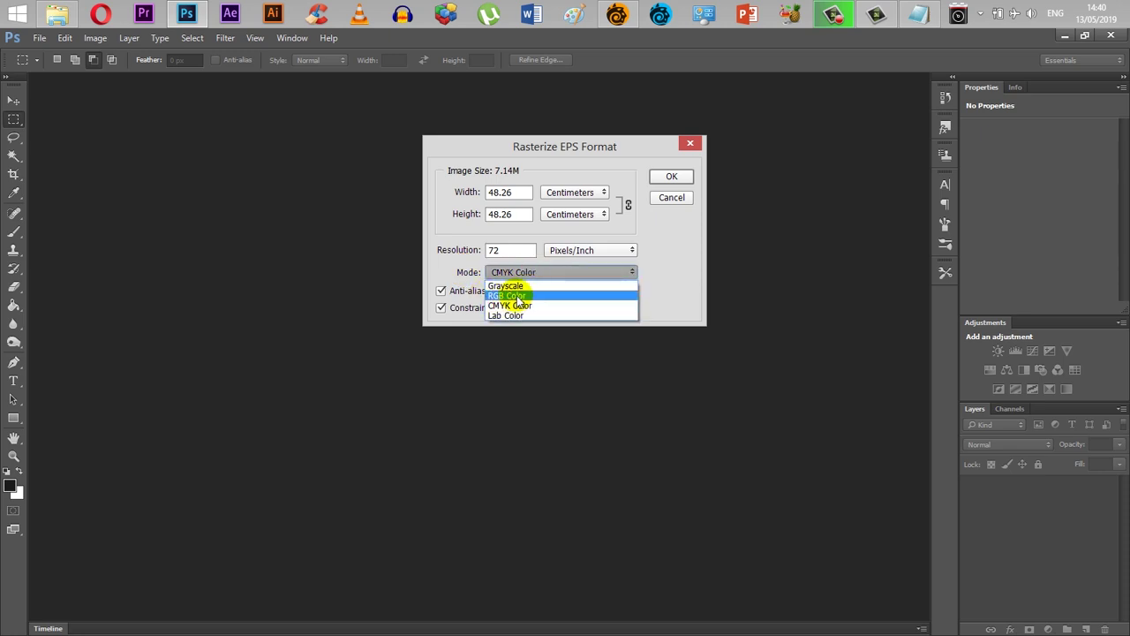
click(510, 295)
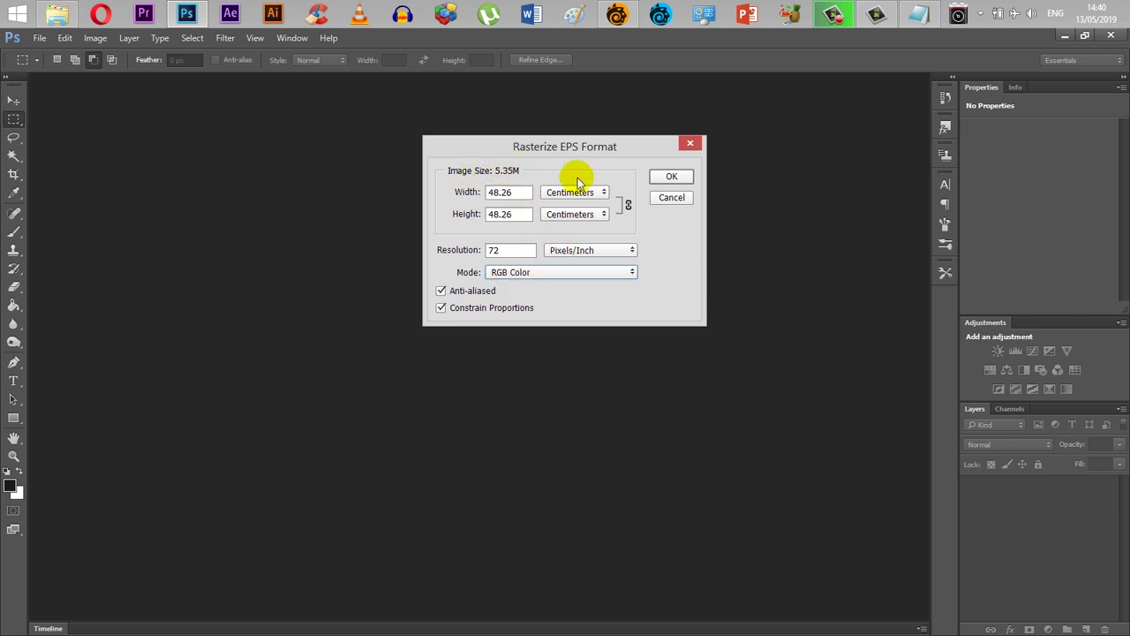
click(669, 179)
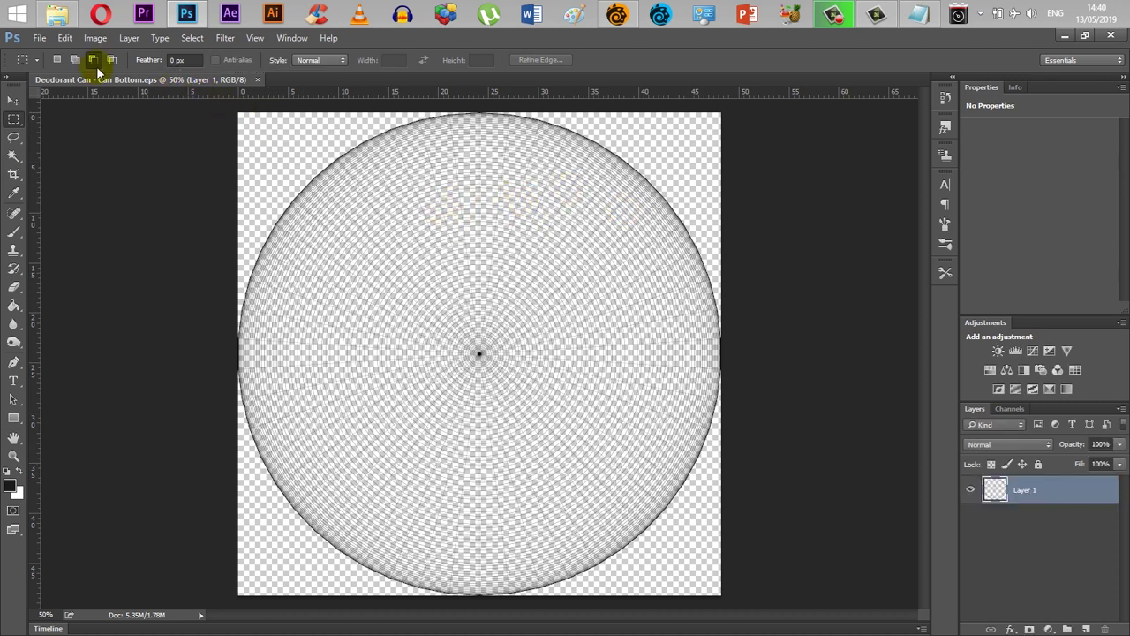
- Drag the can bottom image from the LW Images folder onto the Photoshop canvas
click(57, 13)
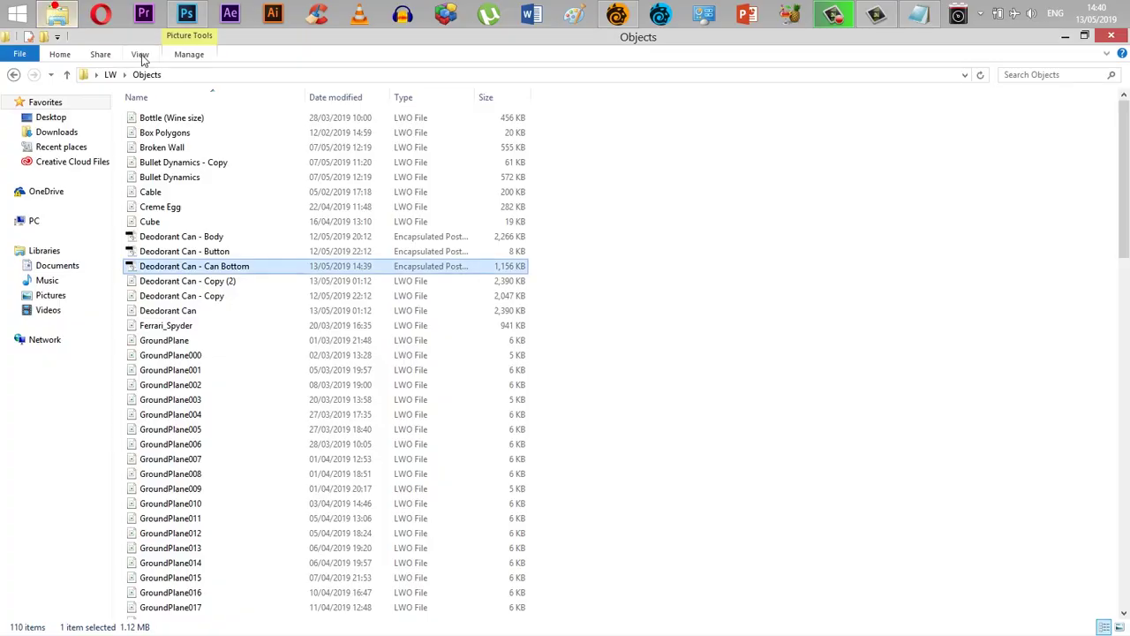
click(110, 74)
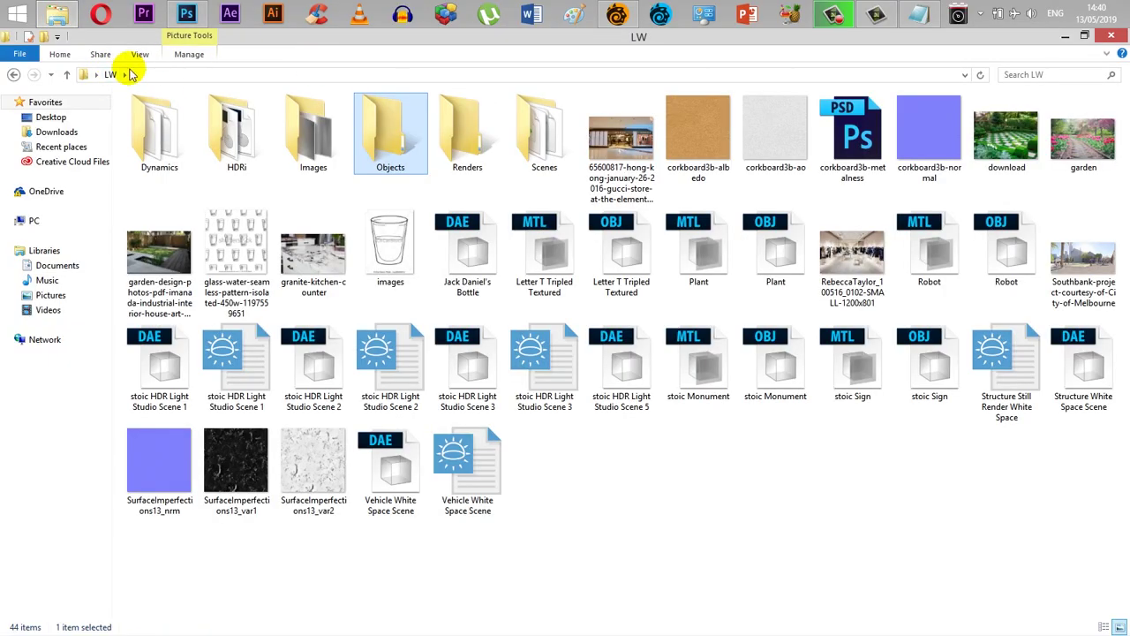
double_click(314, 132)
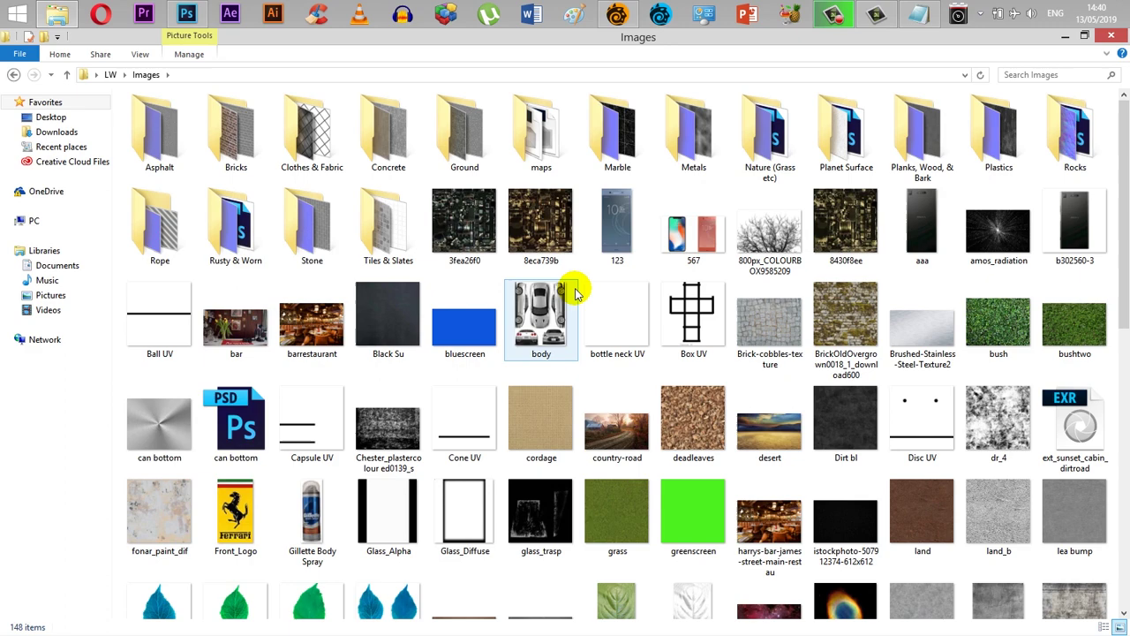
drag(159, 423, 505, 348)
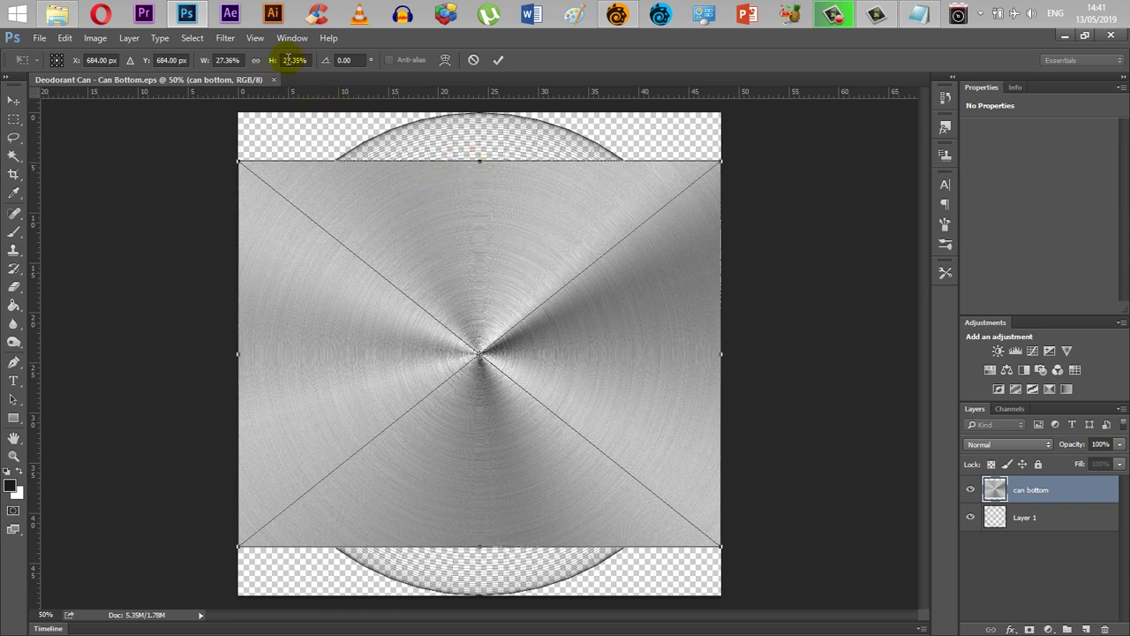
- Scale the placed can bottom image proportionally to about 34% to cover the canvas, then commit
click(255, 61)
click(292, 60)
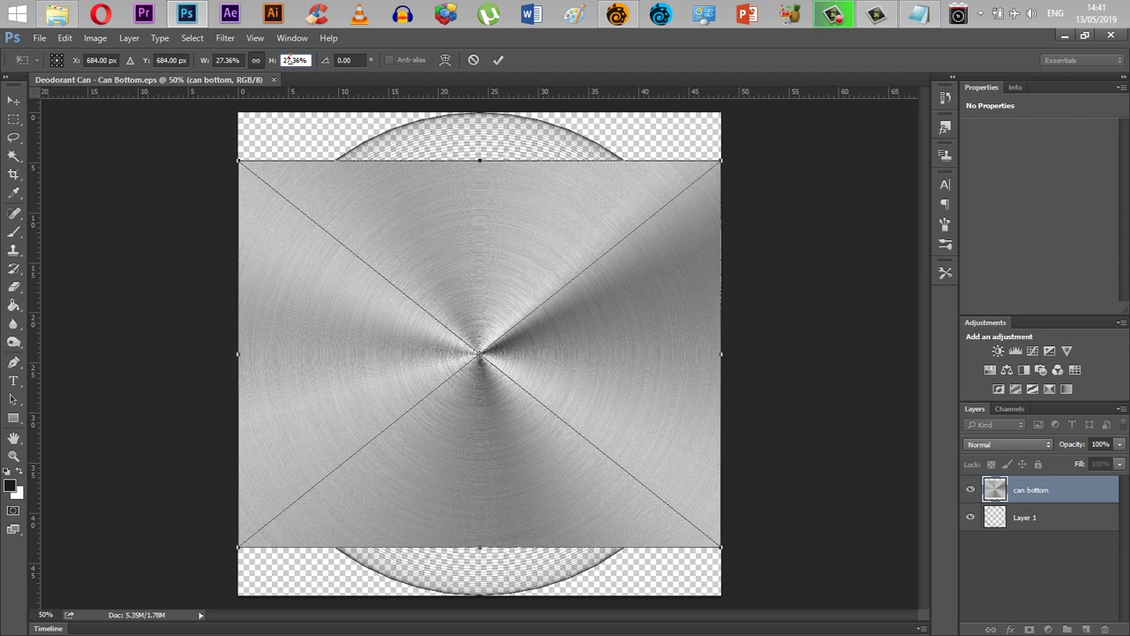
click(255, 60)
click(295, 60)
key(Up)
key(Up)
key(Up)
key(Up)
key(Up)
key(Up)
key(Up)
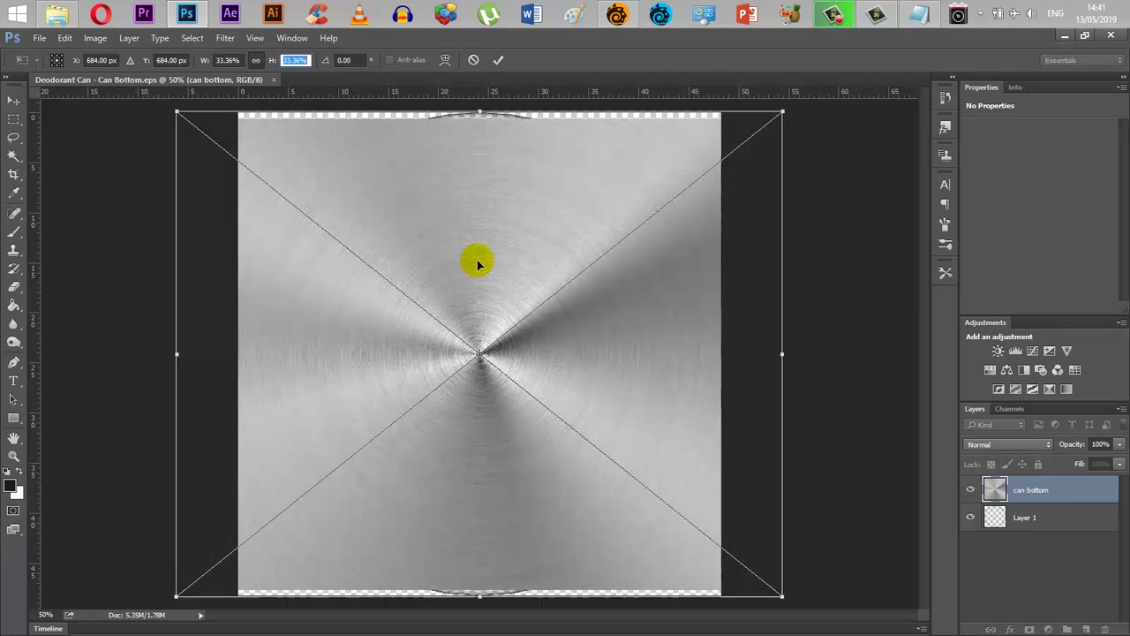
key(Return)
key(Return)
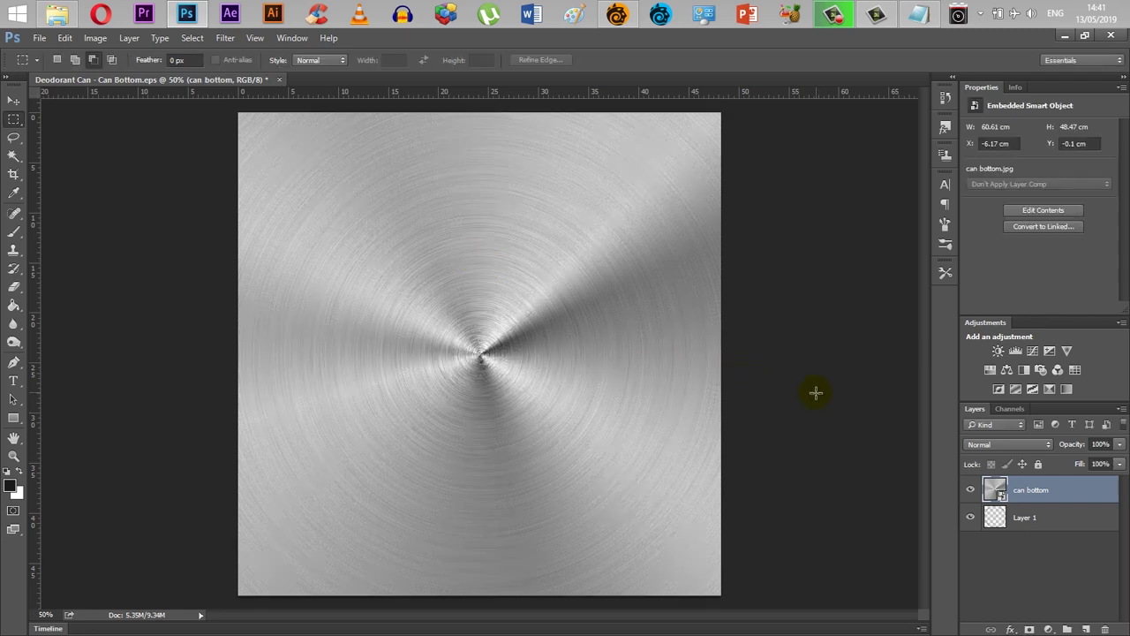
- Move the can bottom layer below Layer 1 and hide Layer 1's wireframe
drag(1050, 488, 1054, 535)
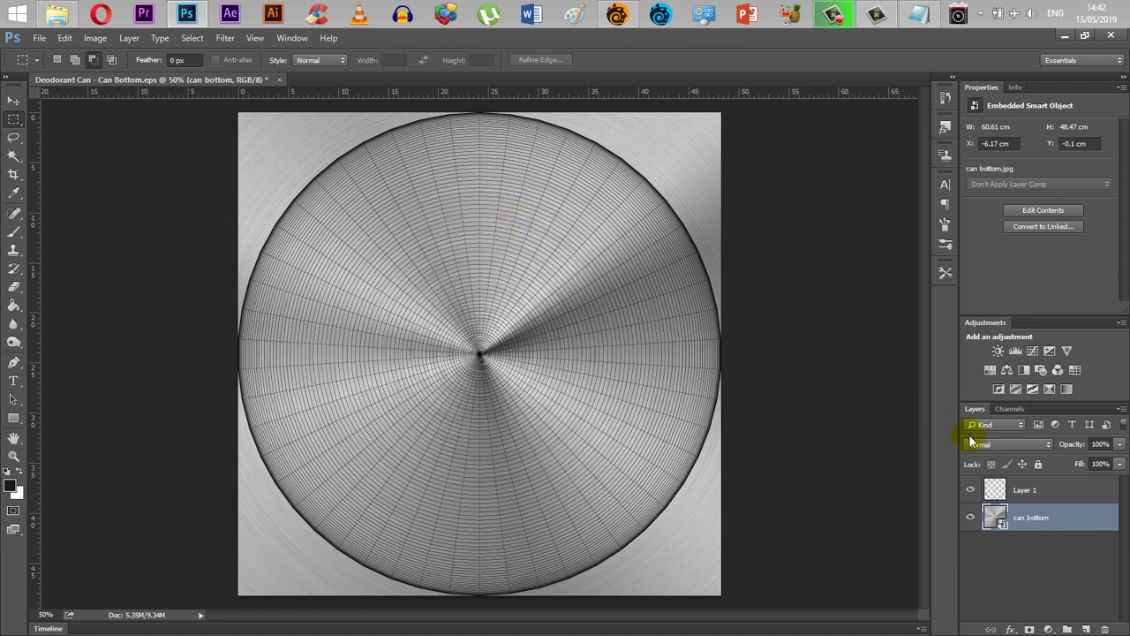
click(971, 491)
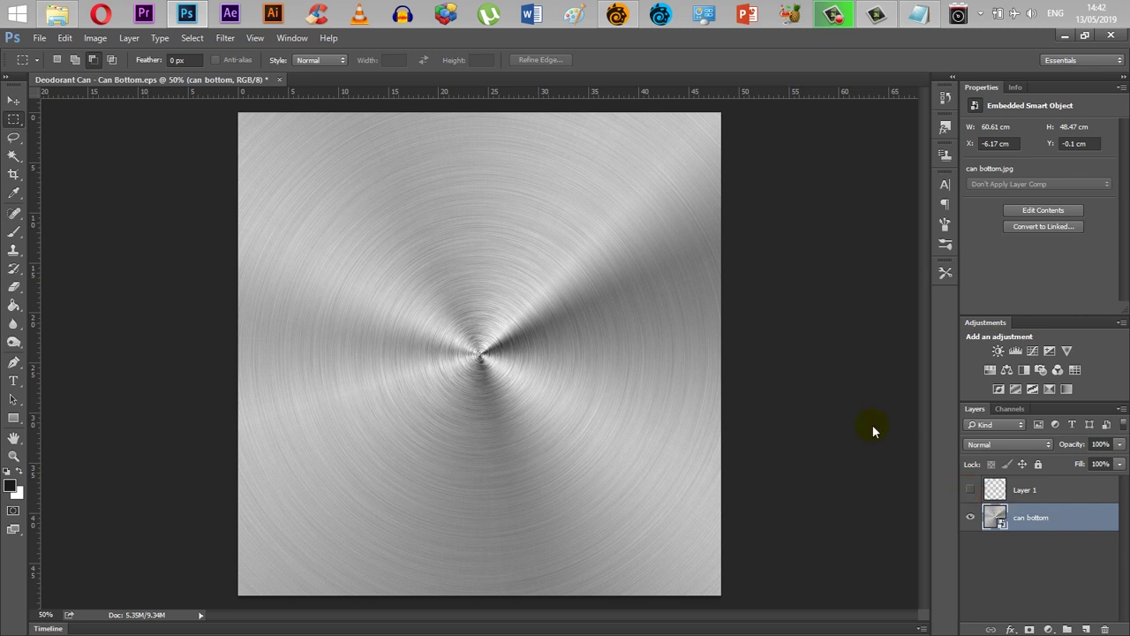
- Save the image as JPEG 'Deodorant Can - Can Bottom' at Maximum quality 10
key(ctrl+shift+s)
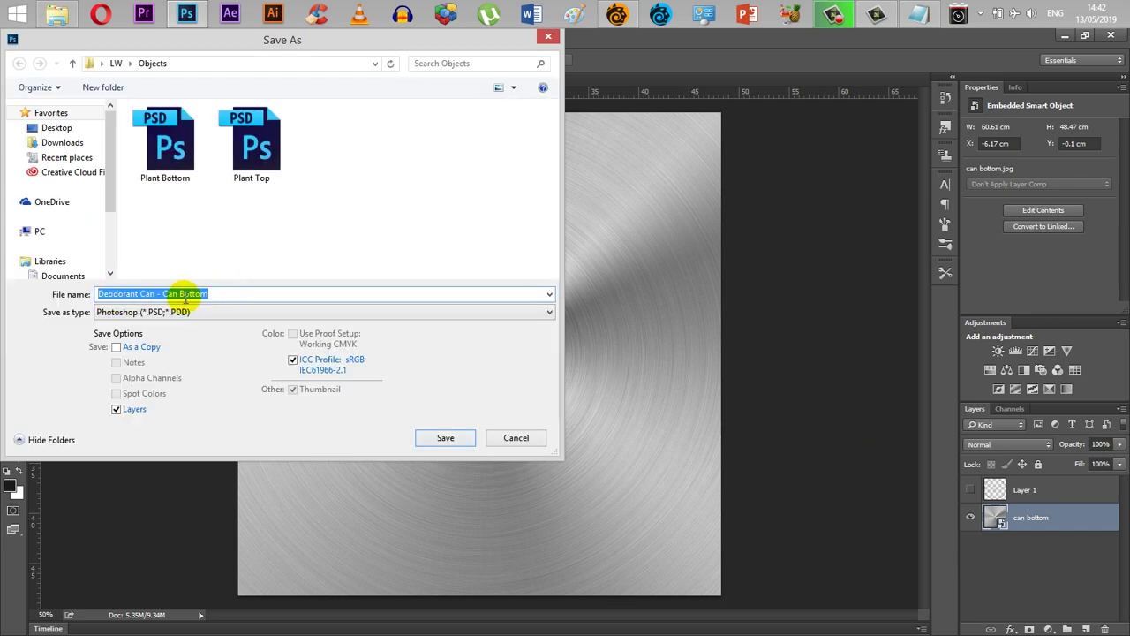
click(129, 313)
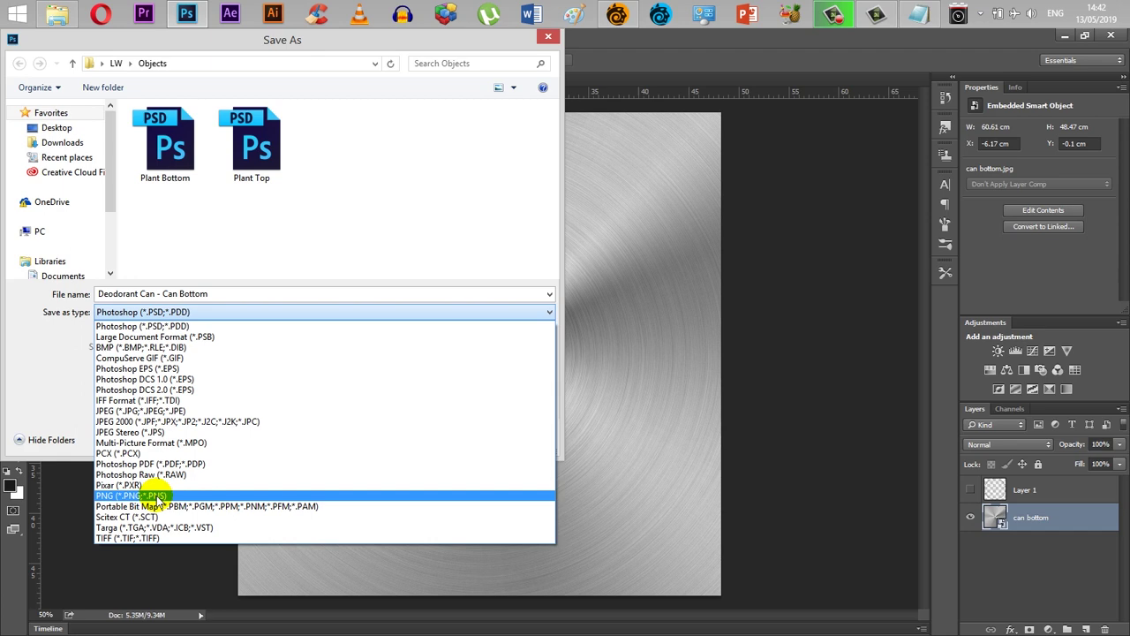
click(152, 413)
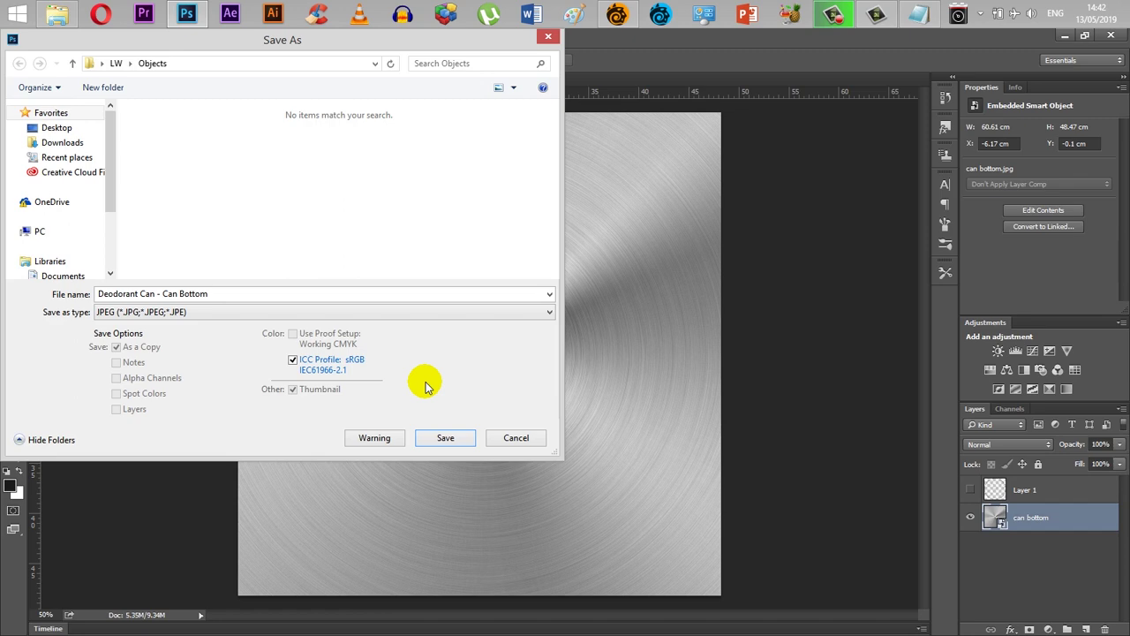
click(444, 439)
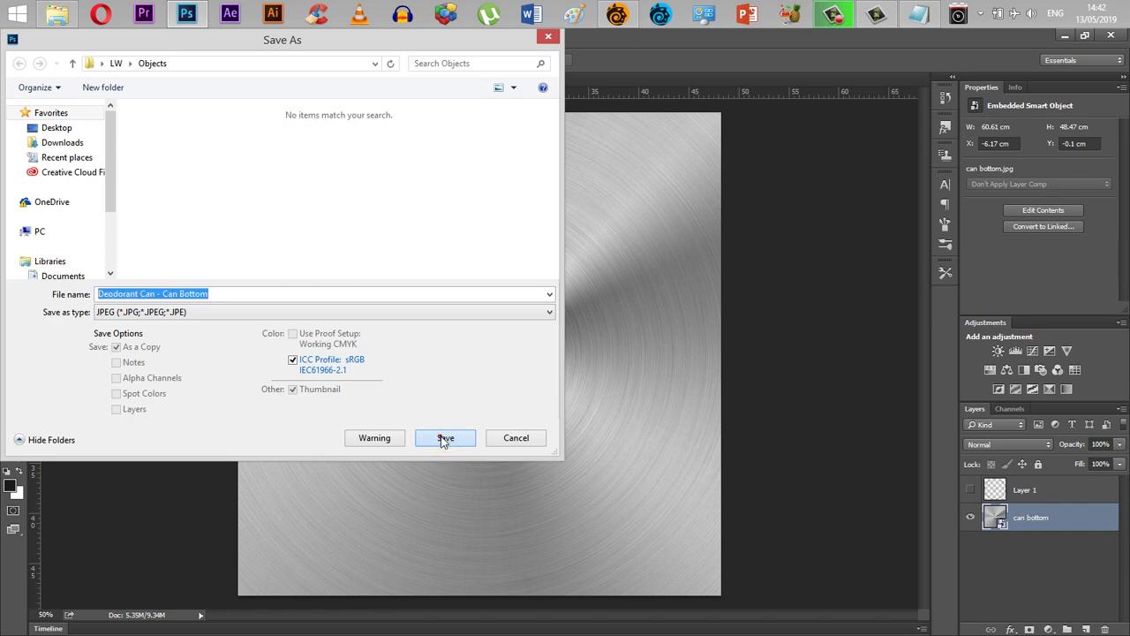
click(445, 439)
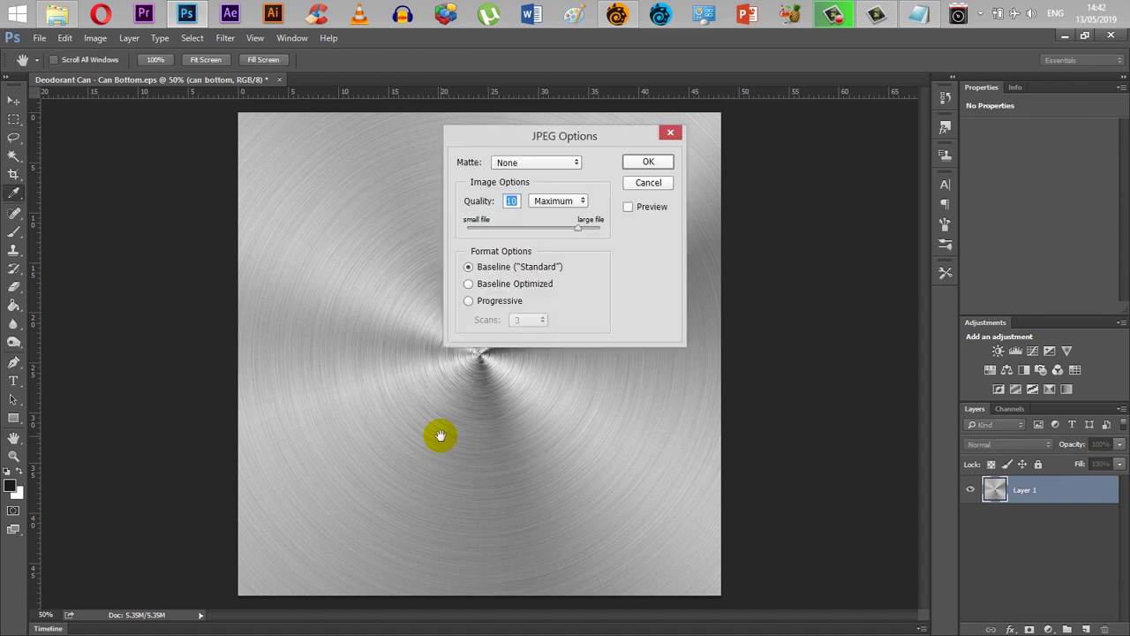
key(Return)
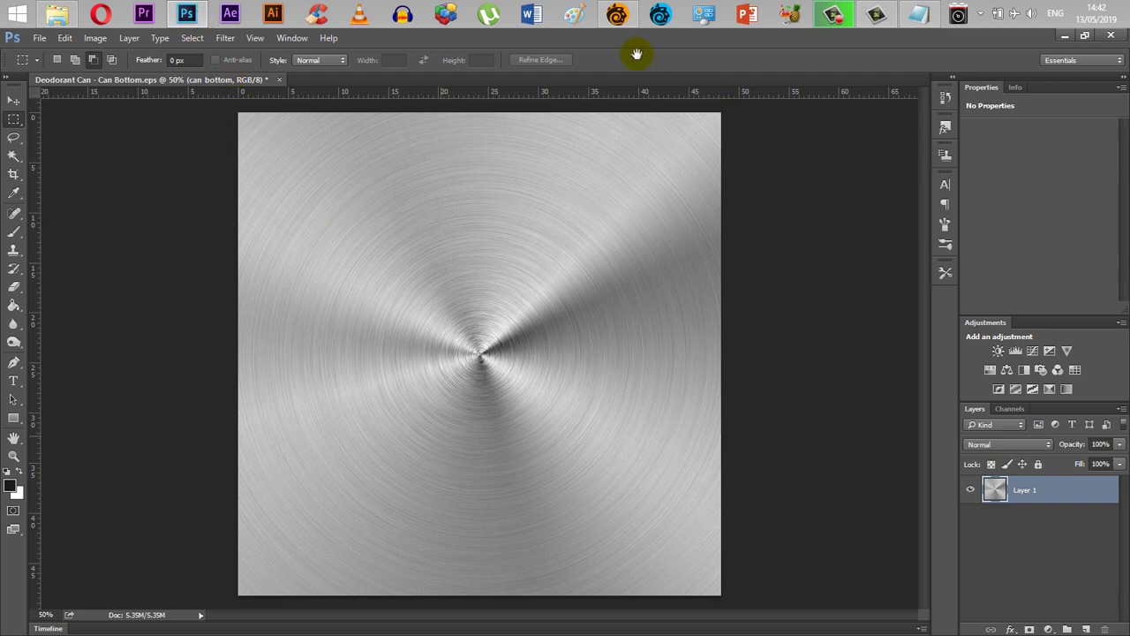
- Switch back to LightWave Modeler and set the top-left viewport to UV Texture
click(616, 14)
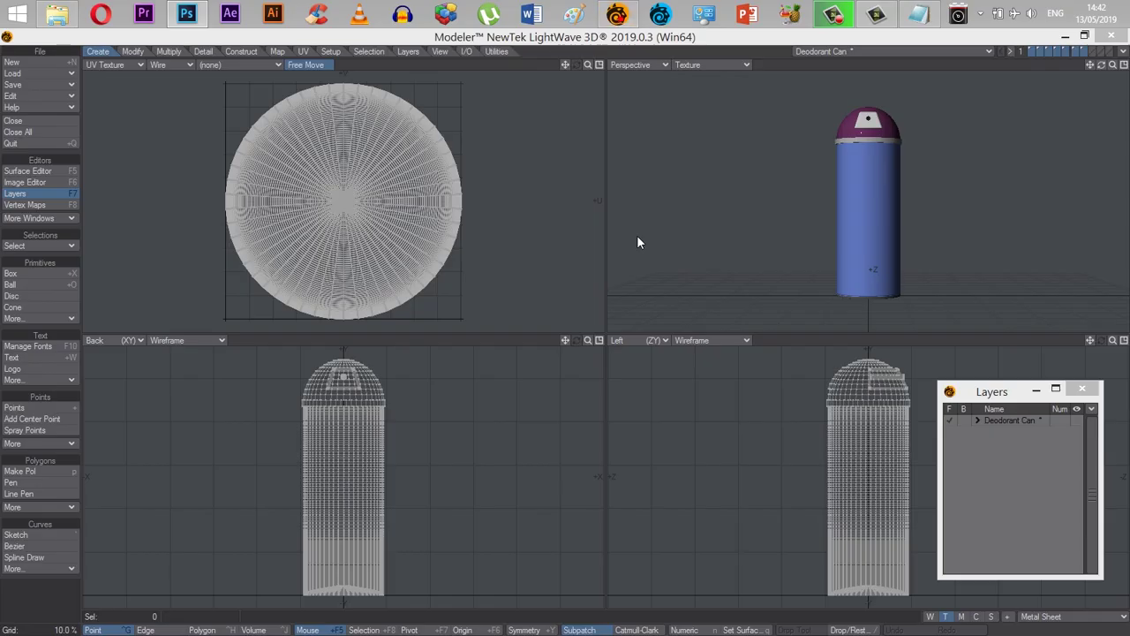
click(729, 49)
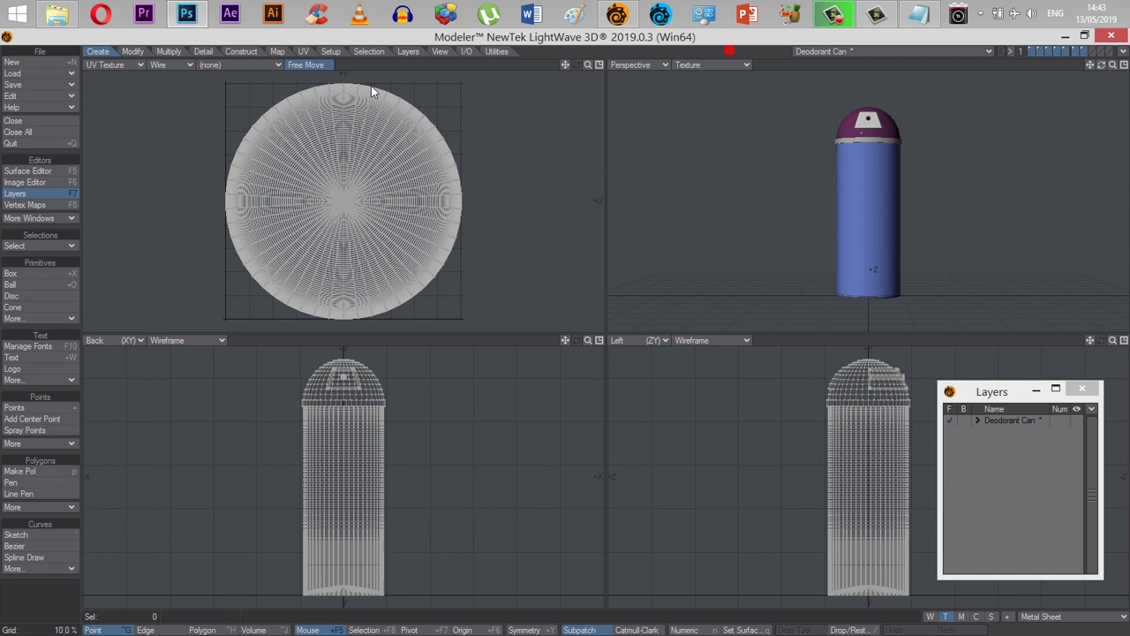
click(252, 65)
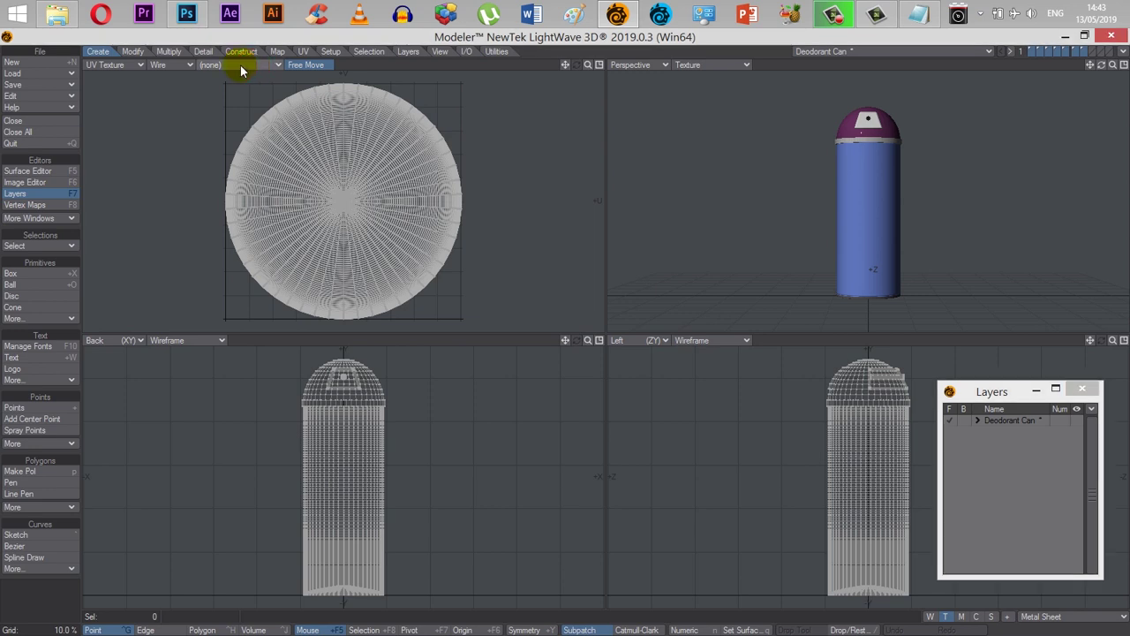
- Load the can bottom JPEG as the backdrop image behind the UV layout
click(242, 65)
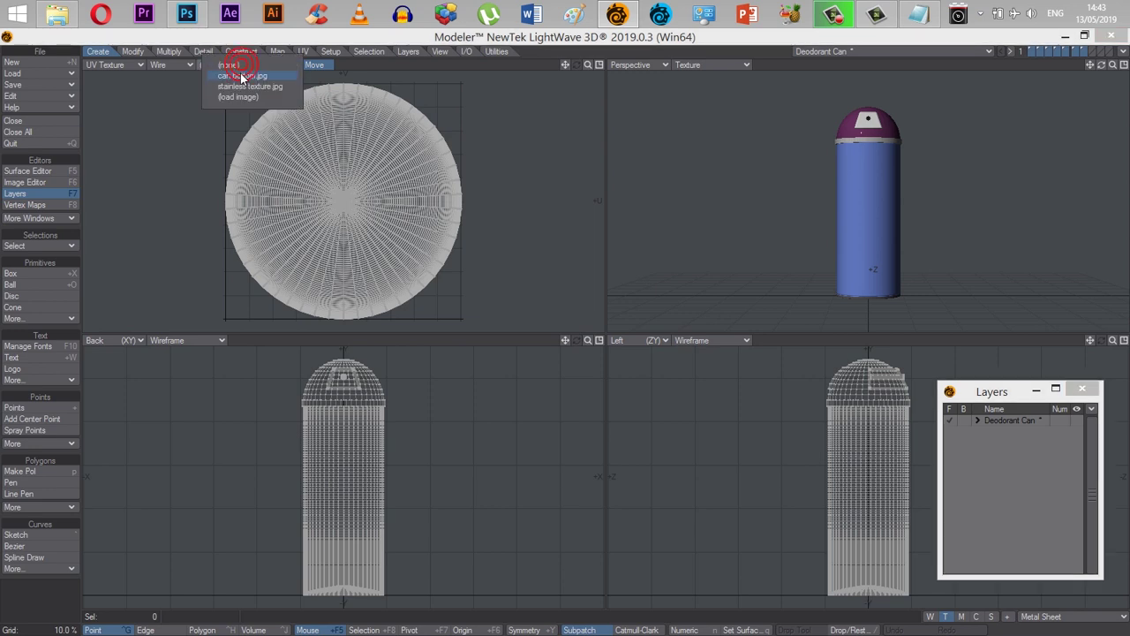
click(239, 98)
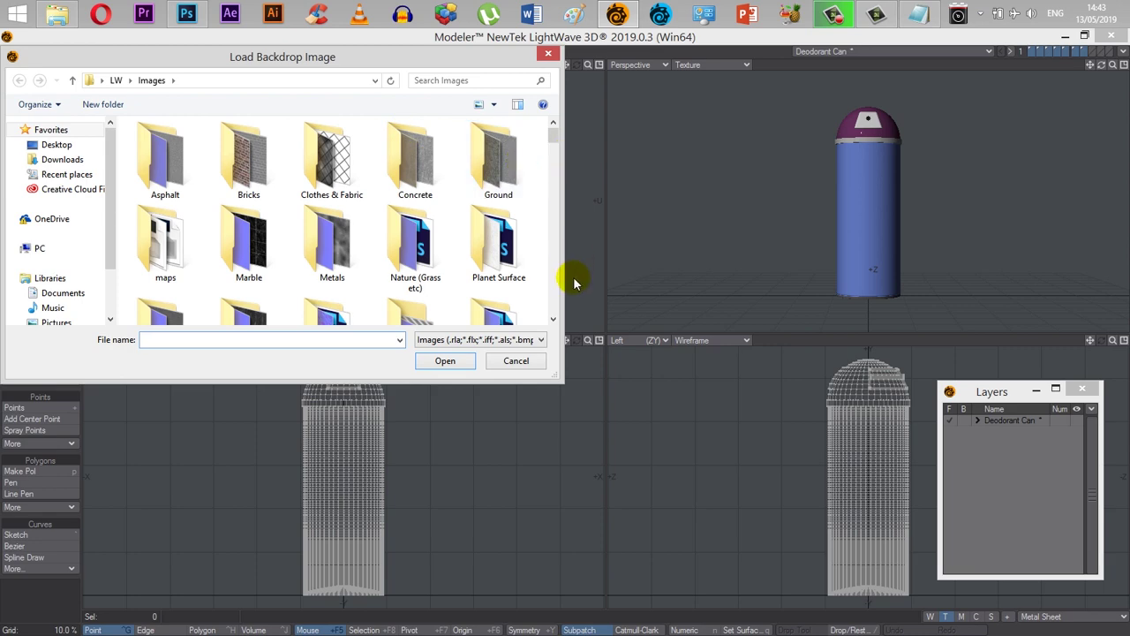
click(553, 321)
scroll(553, 323, down, 10)
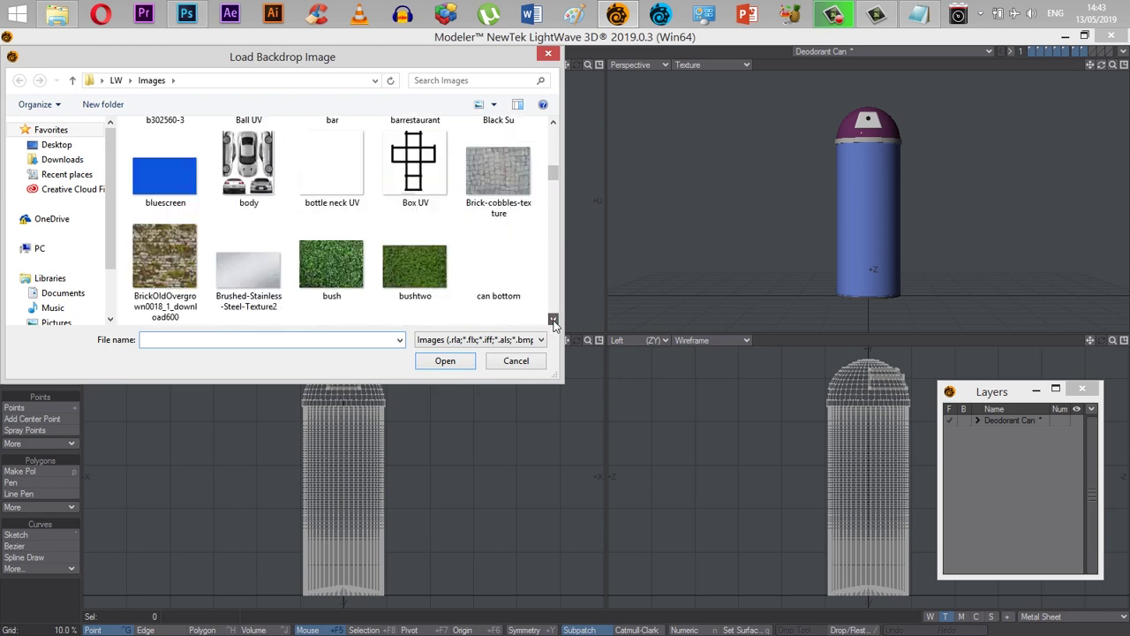
click(497, 174)
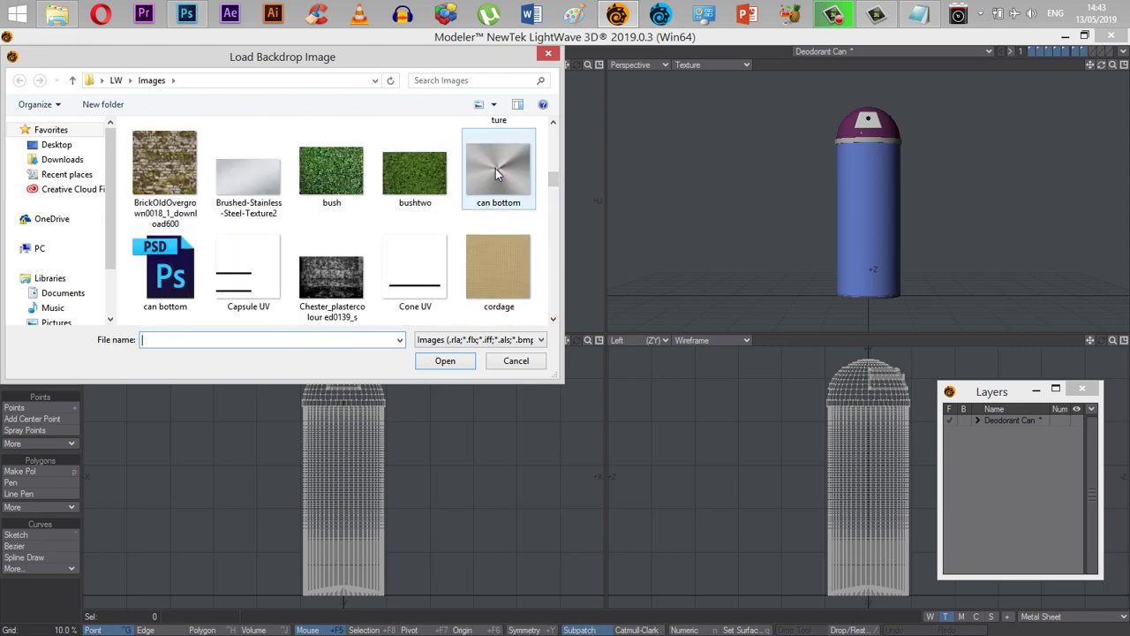
double_click(495, 169)
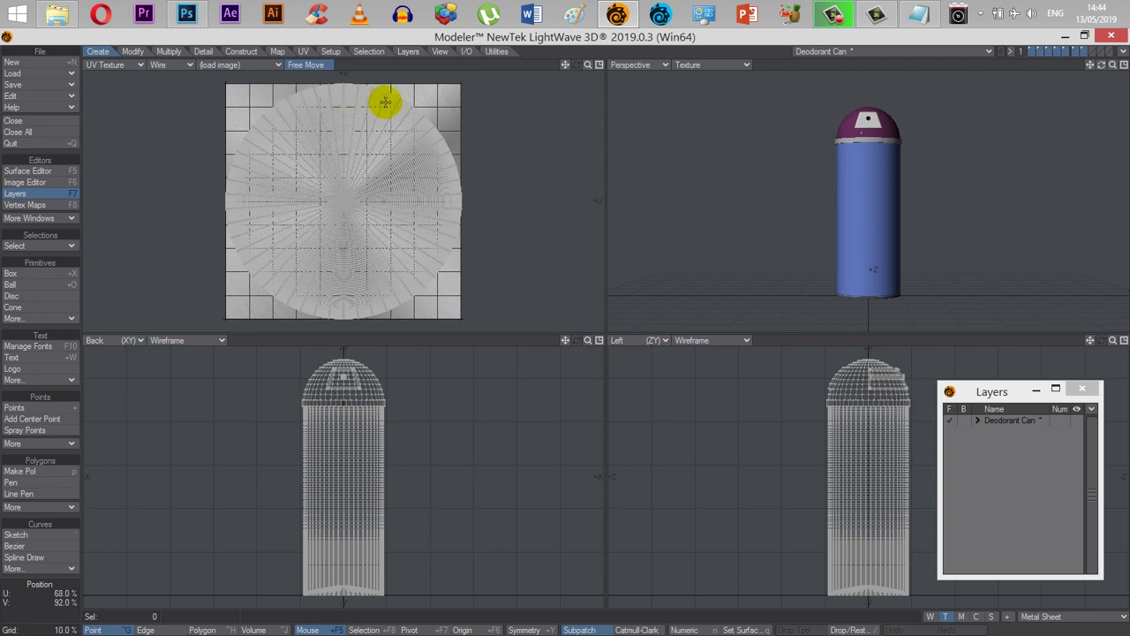
- Select Metal Sheet in the Surface Editor, expand Deodorant Can in Layers, and open its node graph
click(31, 171)
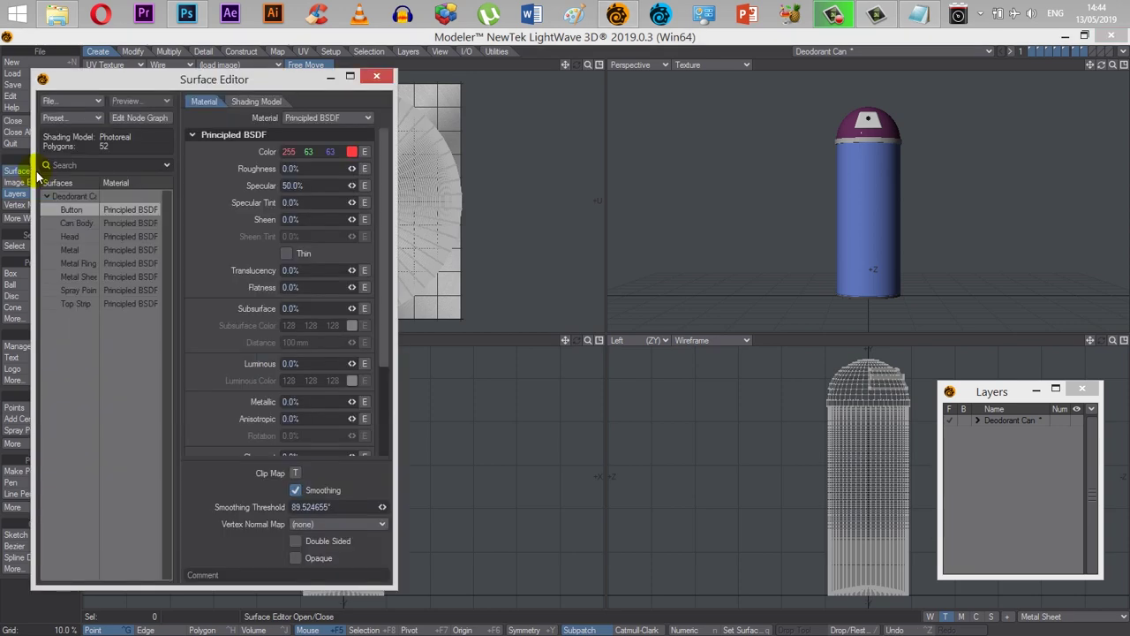
click(79, 277)
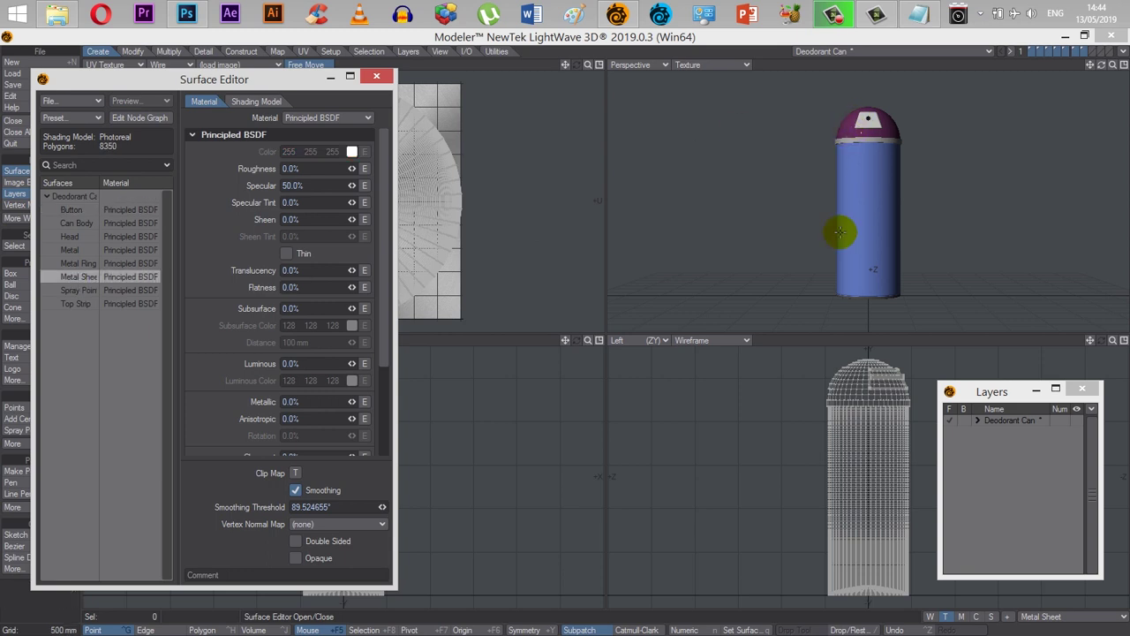
click(978, 422)
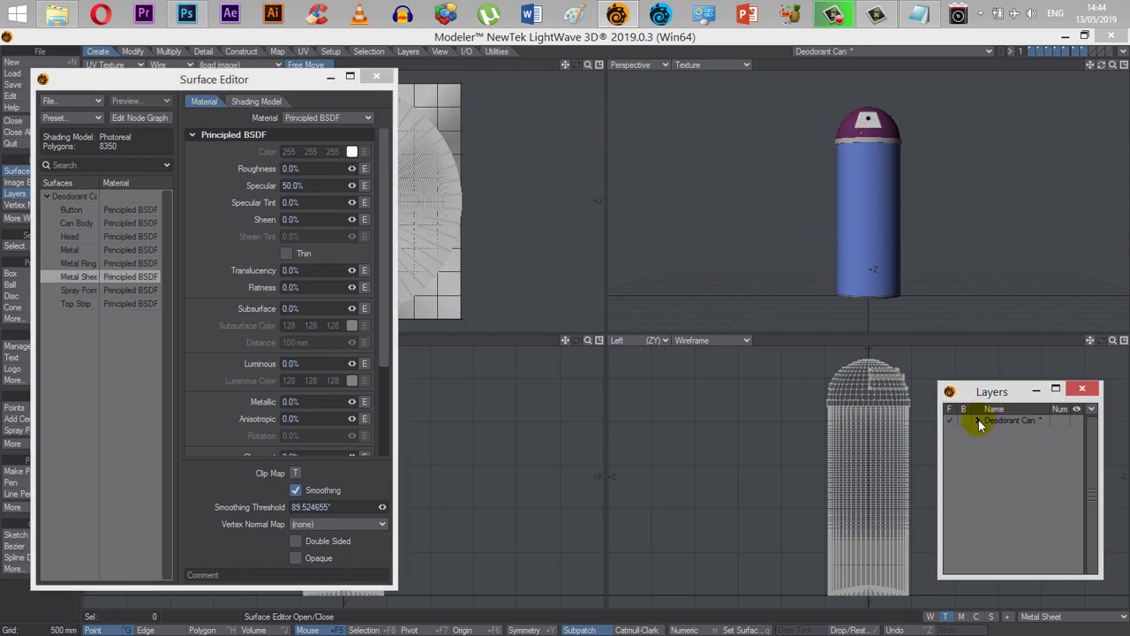
click(977, 420)
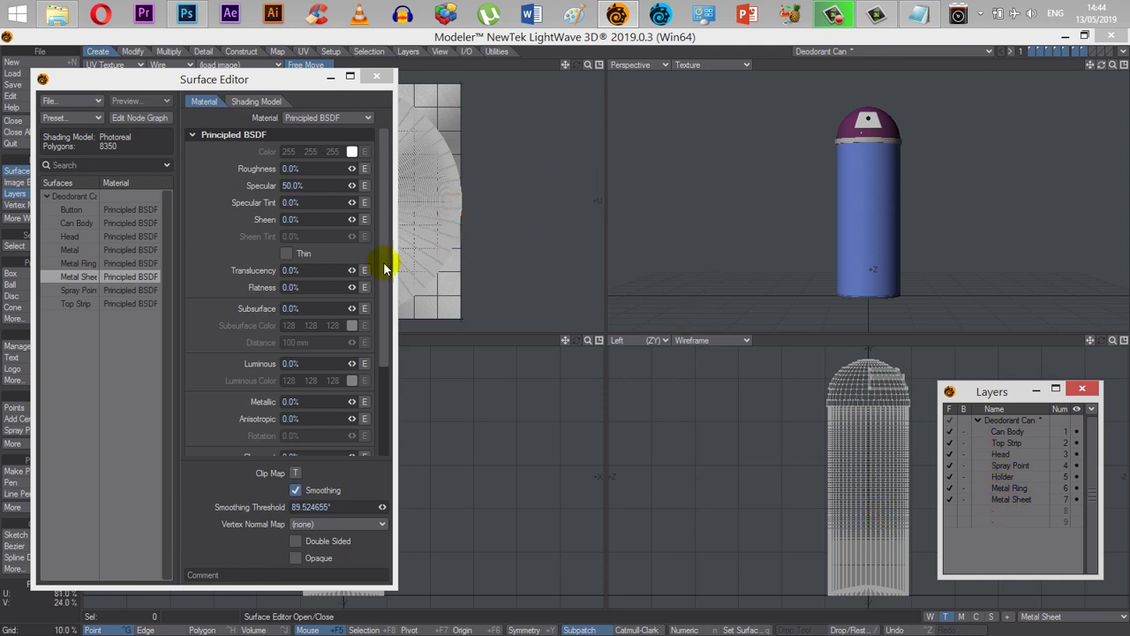
click(144, 117)
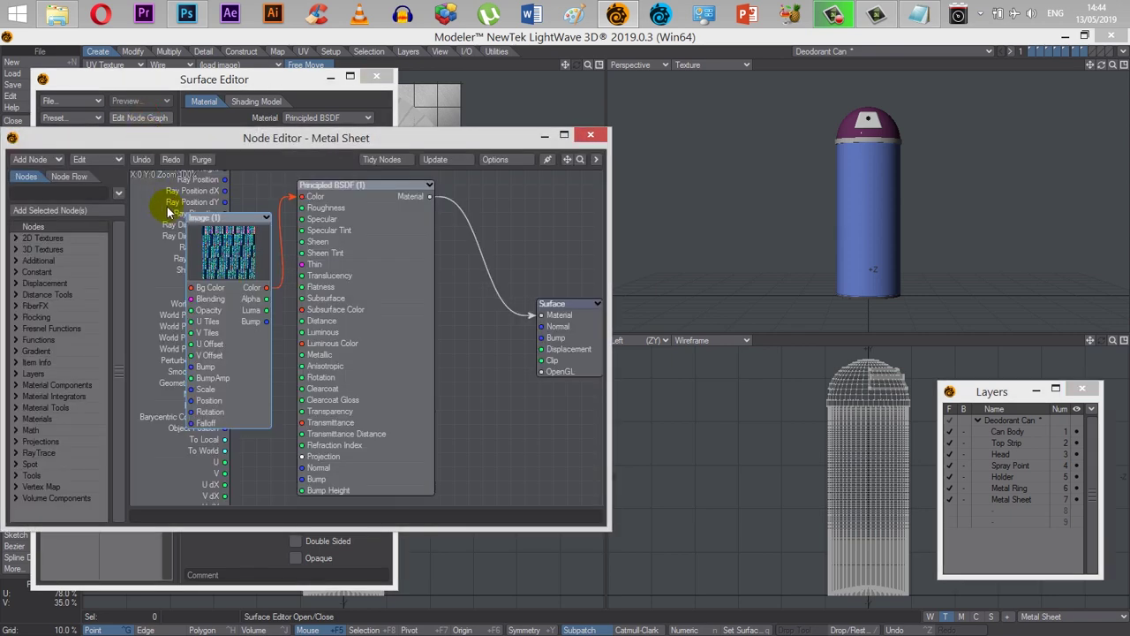
- Add a new 2D Textures Image node, disconnect the old image from Color, and rearrange both nodes
click(58, 160)
mouse_move(40, 162)
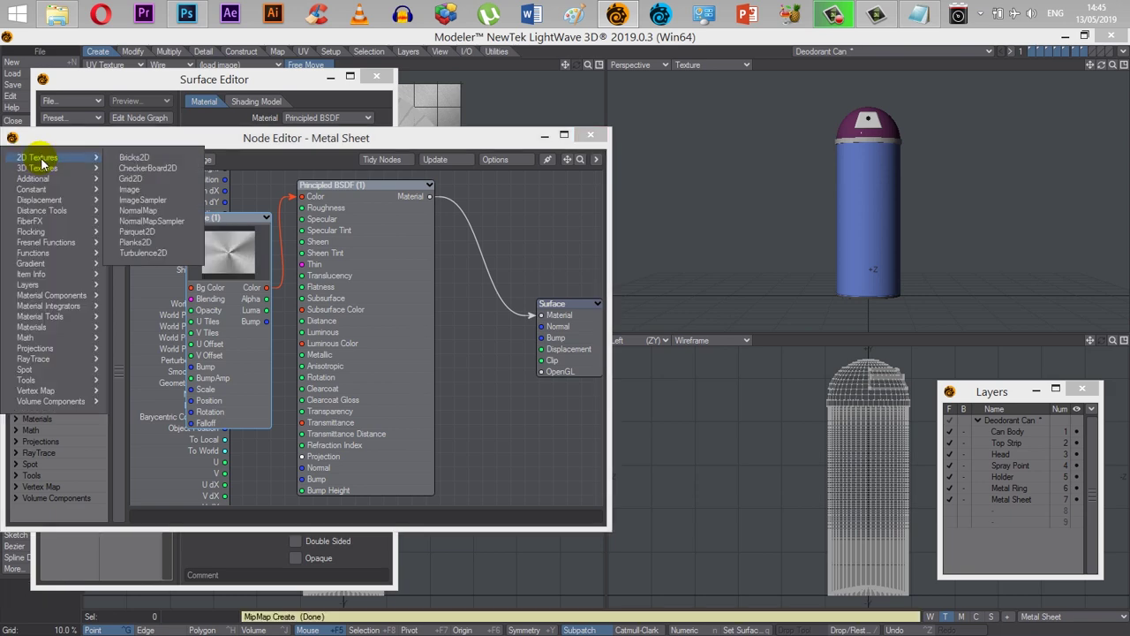
click(153, 189)
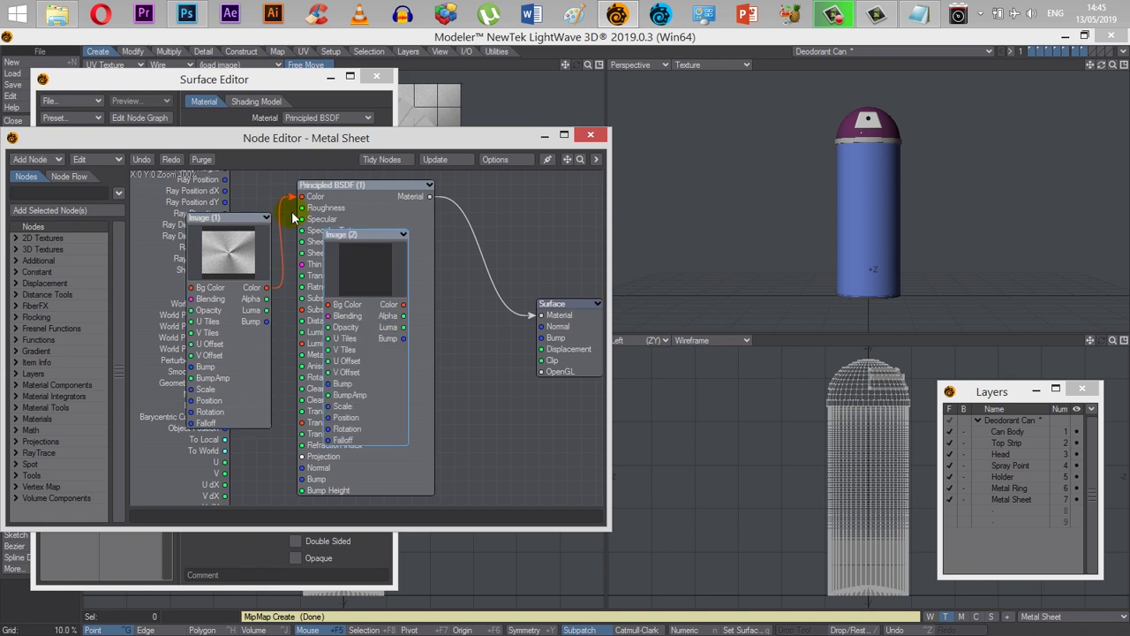
drag(292, 201, 256, 190)
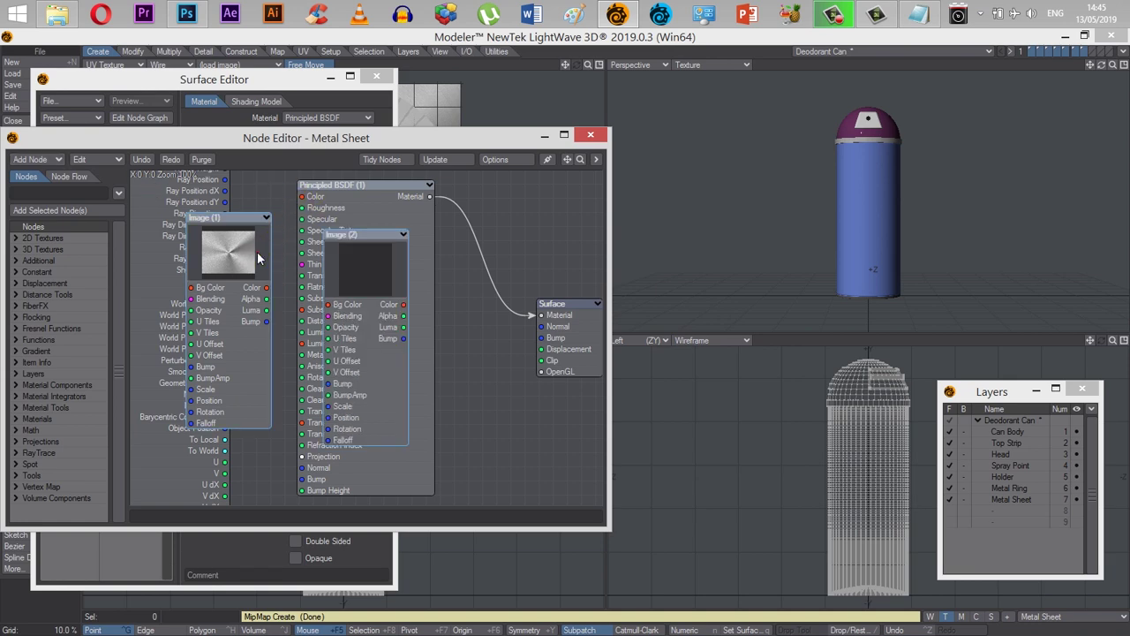
click(203, 205)
click(246, 252)
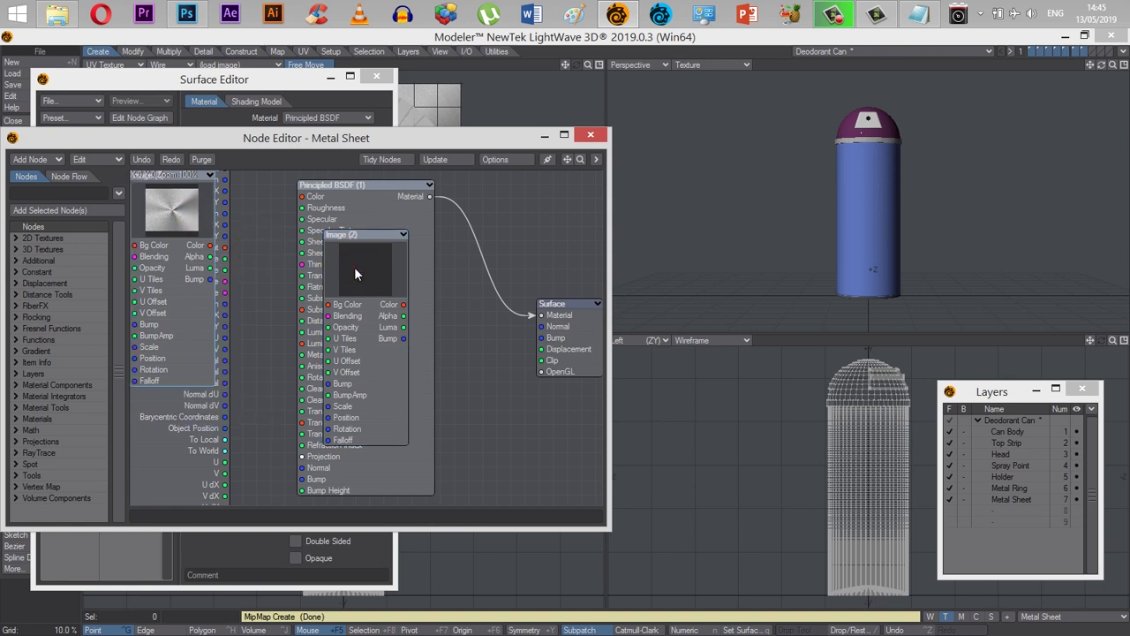
drag(355, 274, 236, 273)
- Set the new node to can bottom.jpg with UV Map mapping on Metal Sheet, wired into Principled BSDF Color
double_click(237, 262)
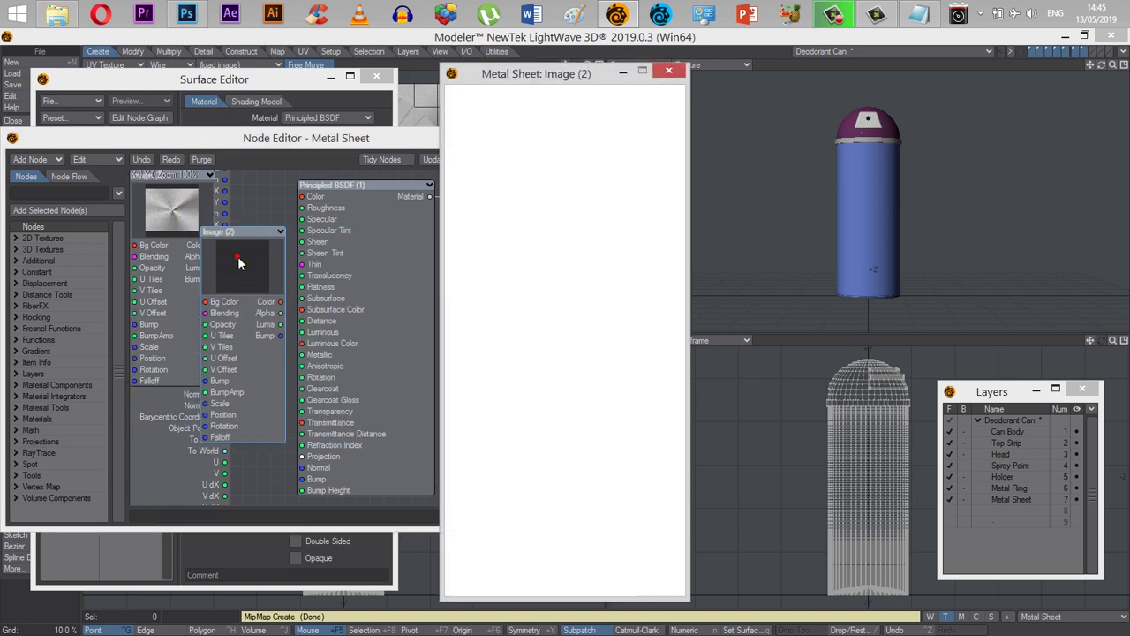
click(597, 110)
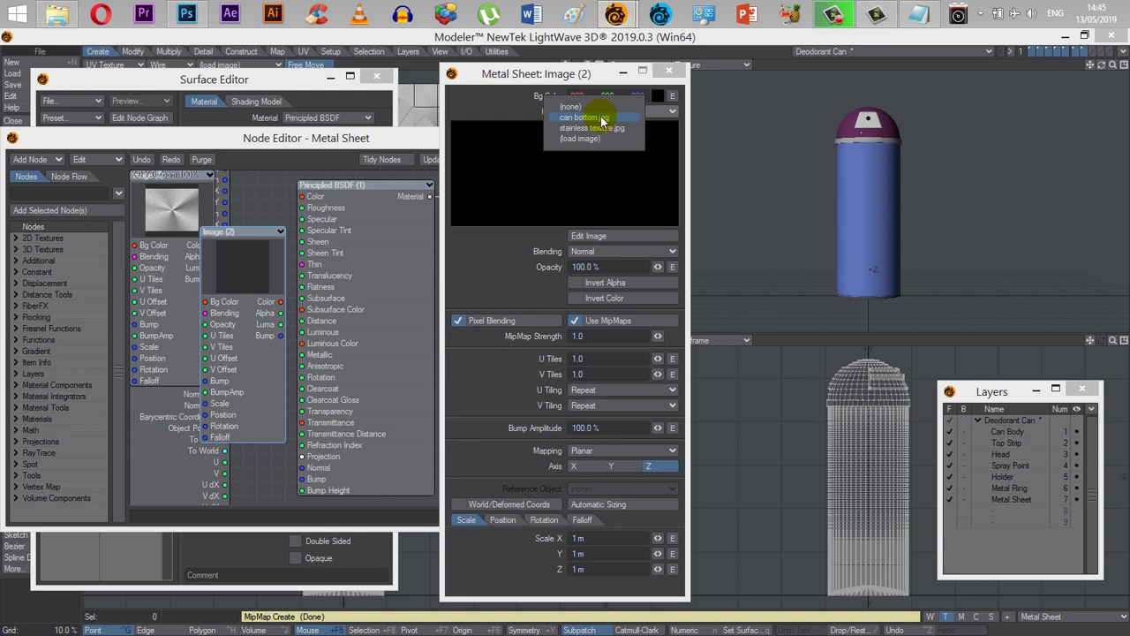
click(595, 117)
click(597, 451)
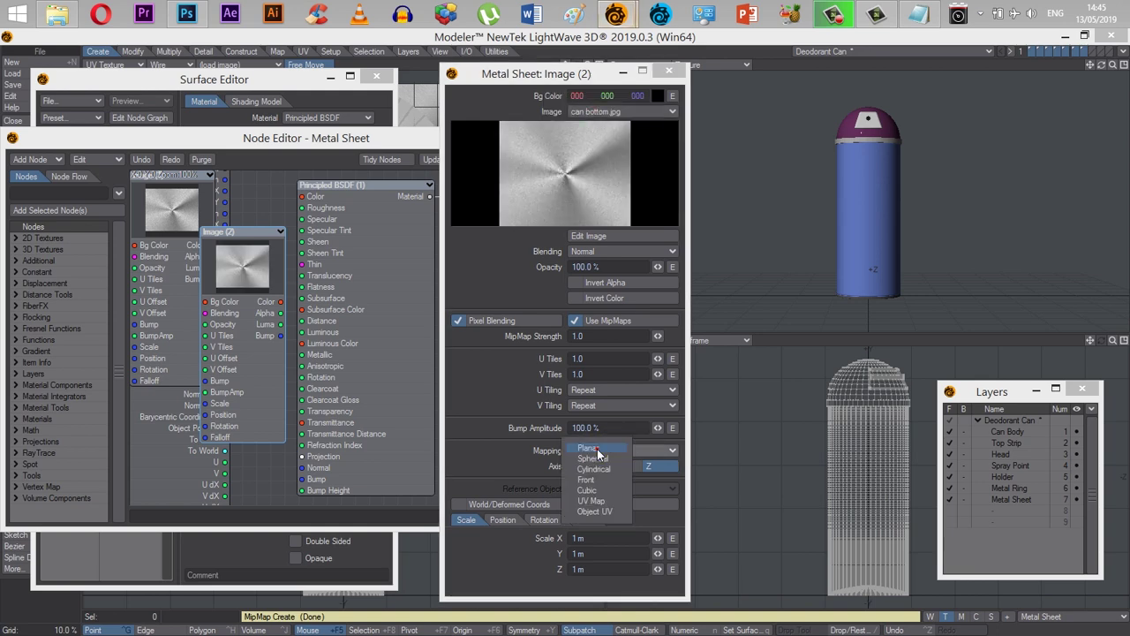
click(593, 499)
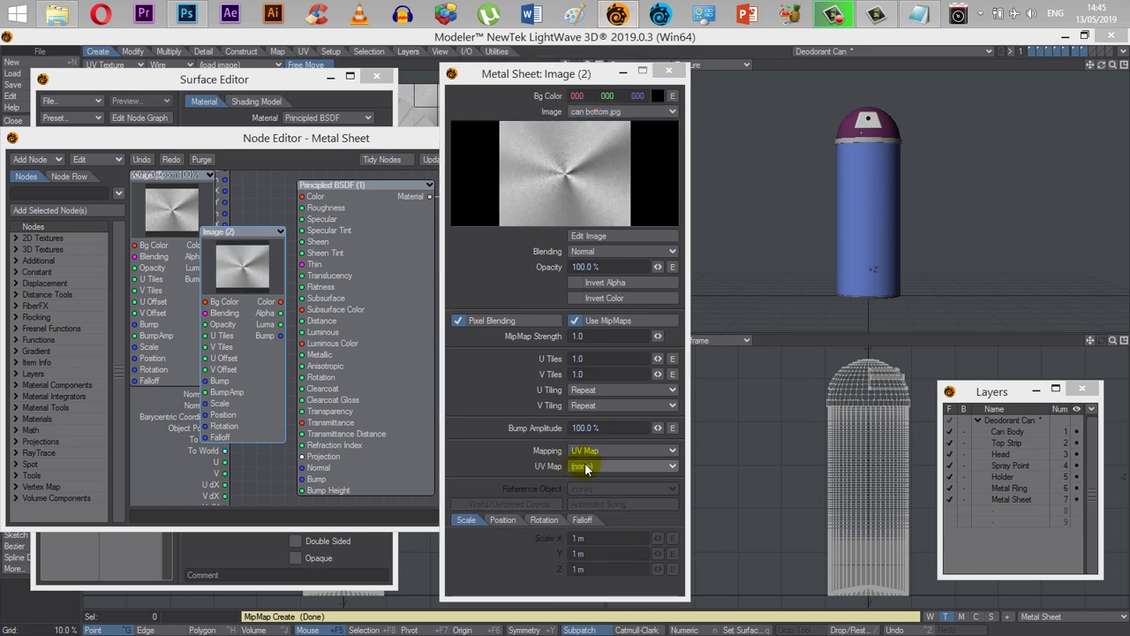
click(584, 468)
click(584, 504)
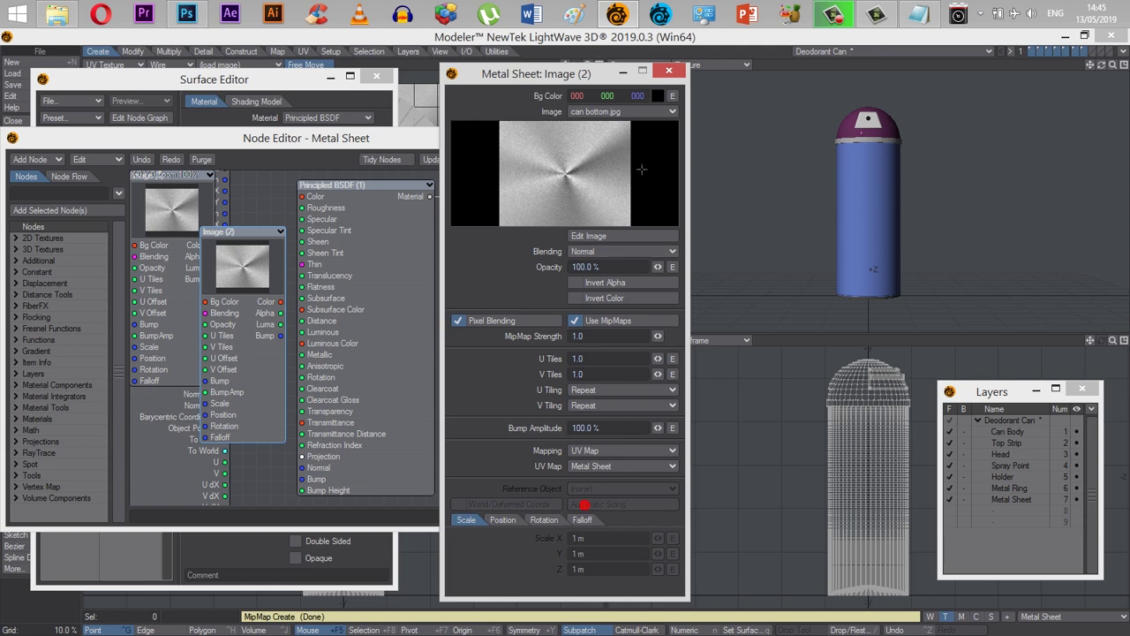
click(668, 70)
drag(250, 267, 218, 227)
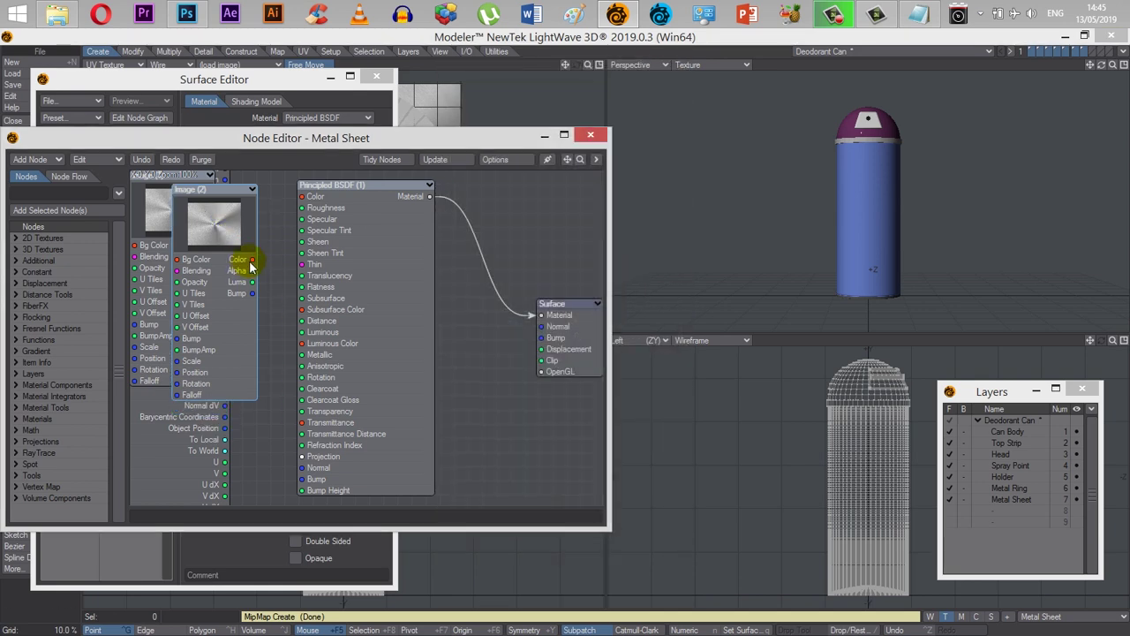
drag(253, 261, 303, 196)
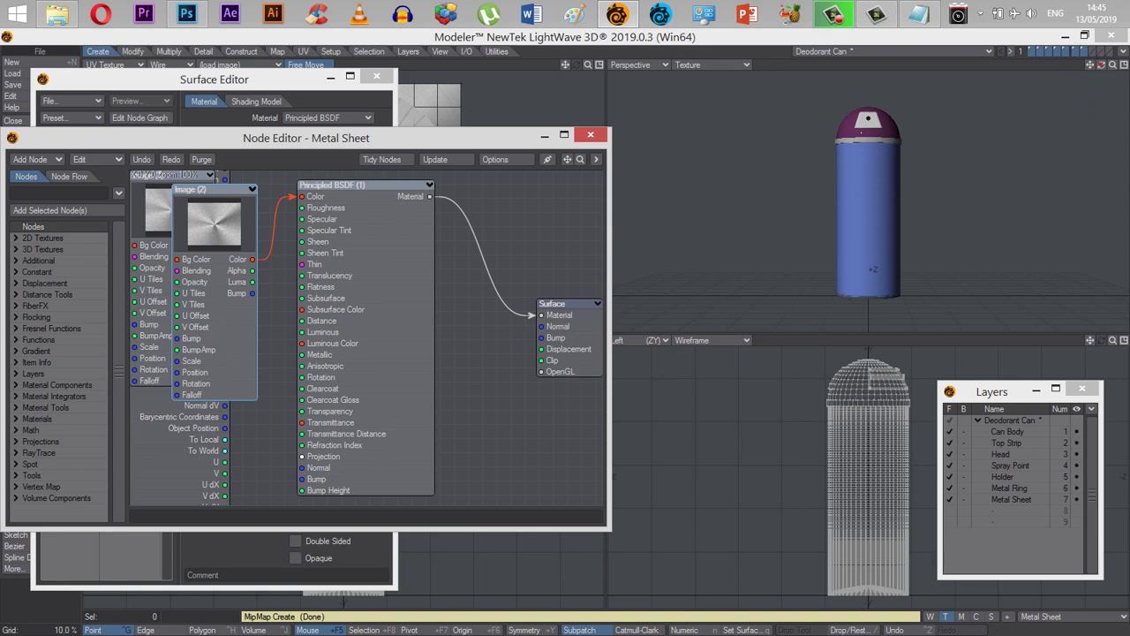
- Re-link Image Color to Principled BSDF Color and orbit and zoom onto the textured can bottom
mouse_move(1106, 65)
mouse_down()
mouse_move(1075, 76)
mouse_move(1115, 68)
mouse_up()
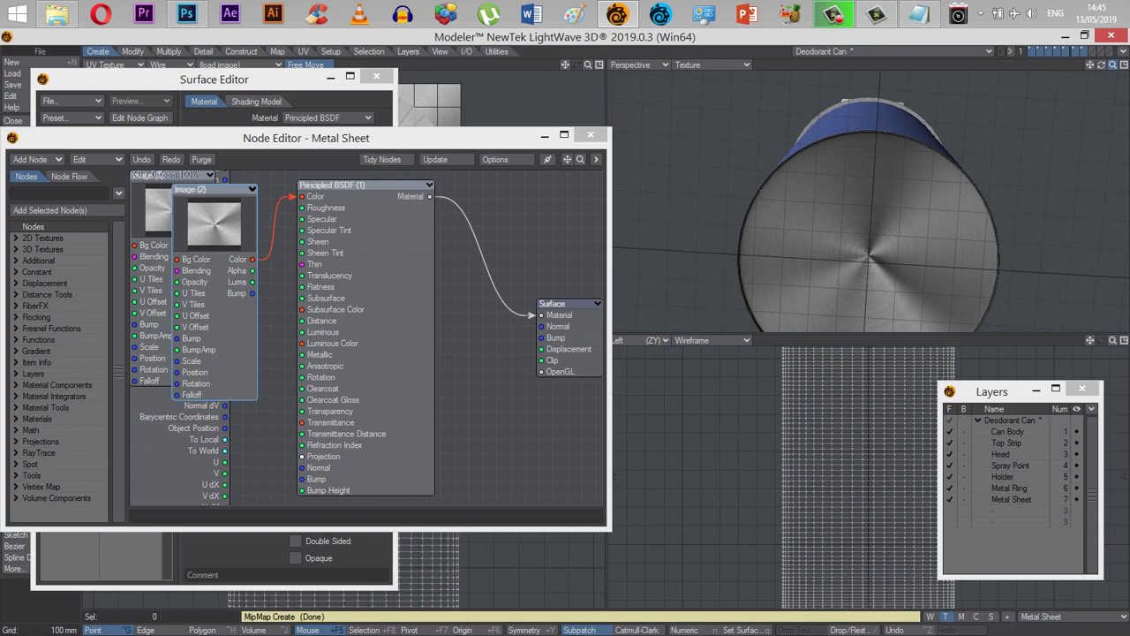
scroll(671, 203, up, 5)
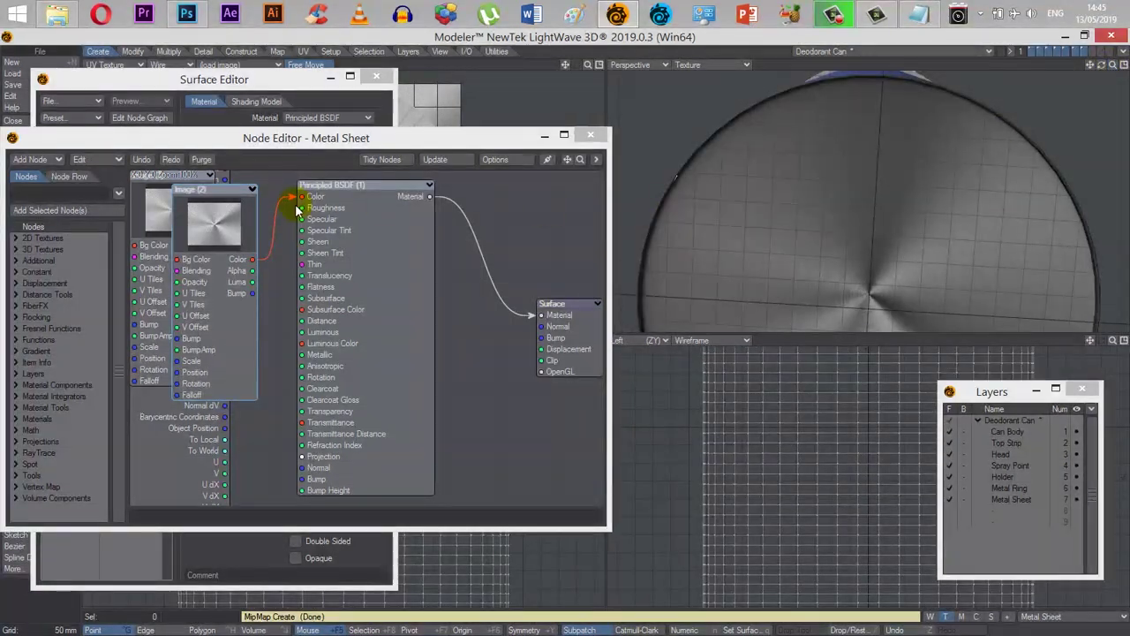
drag(297, 209, 298, 189)
click(797, 194)
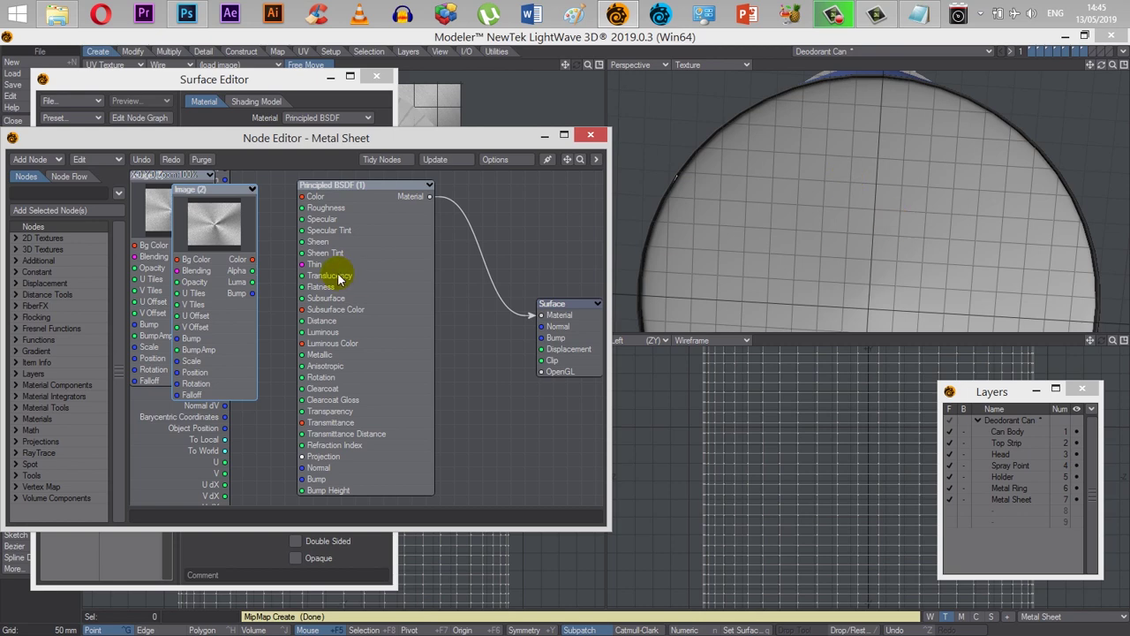
drag(252, 259, 301, 198)
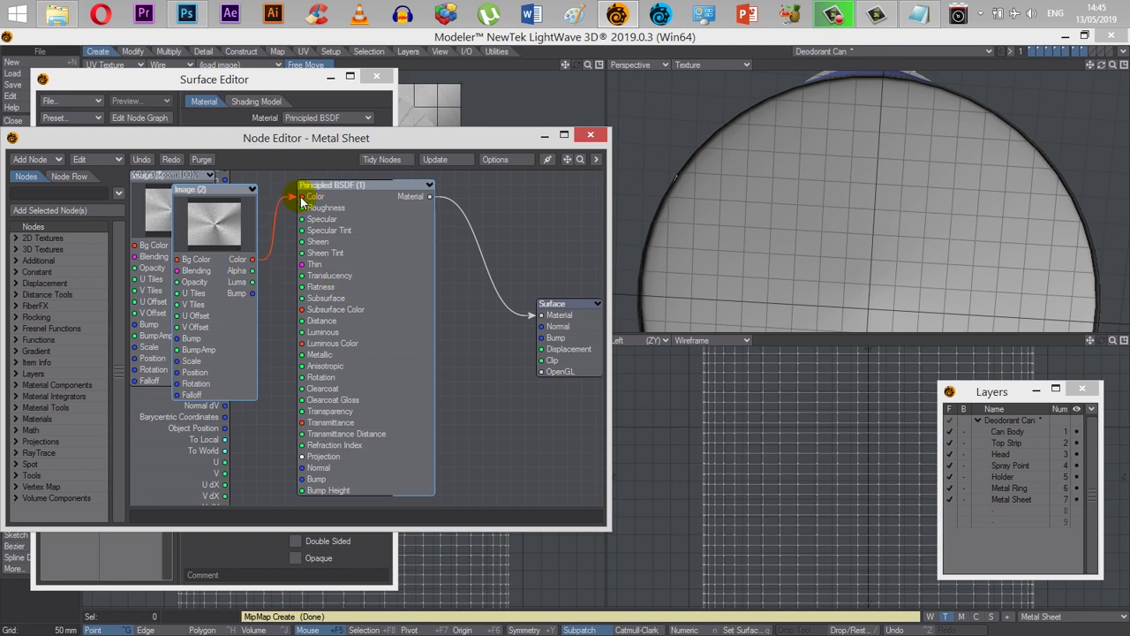
mouse_move(1104, 65)
mouse_down()
mouse_move(1101, 150)
mouse_move(920, 109)
mouse_up()
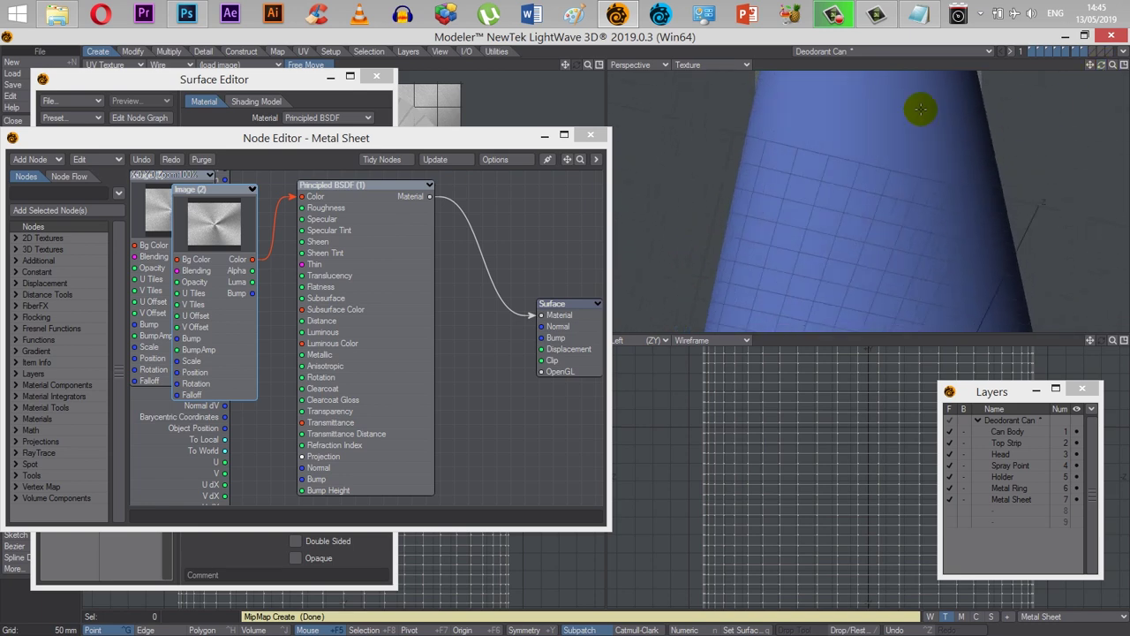
drag(1103, 67, 676, 121)
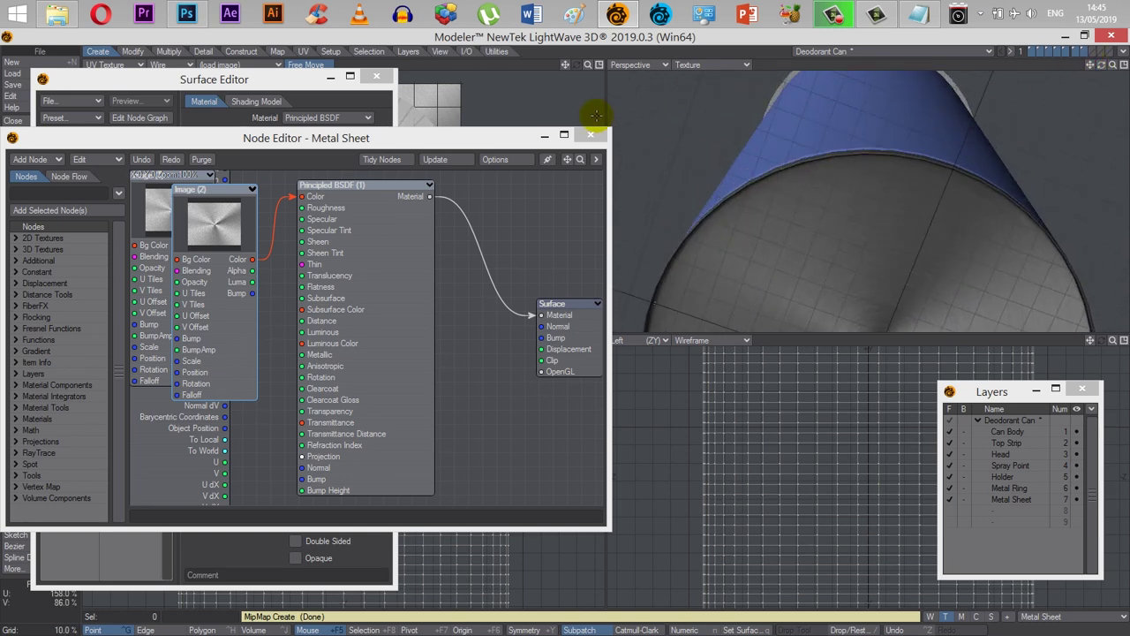